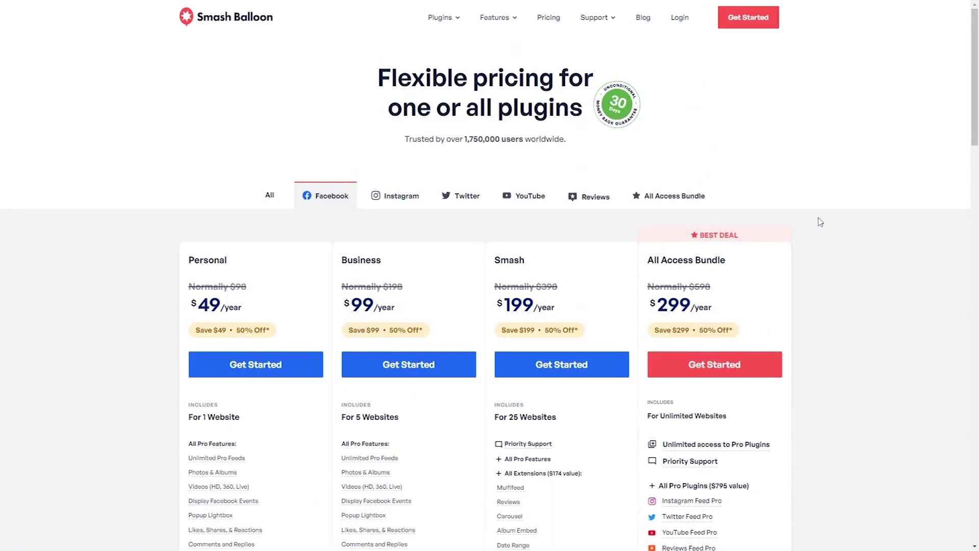
{"action": "scroll", "coordinate": [822, 226], "scroll_direction": "down", "scroll_amount": 3}
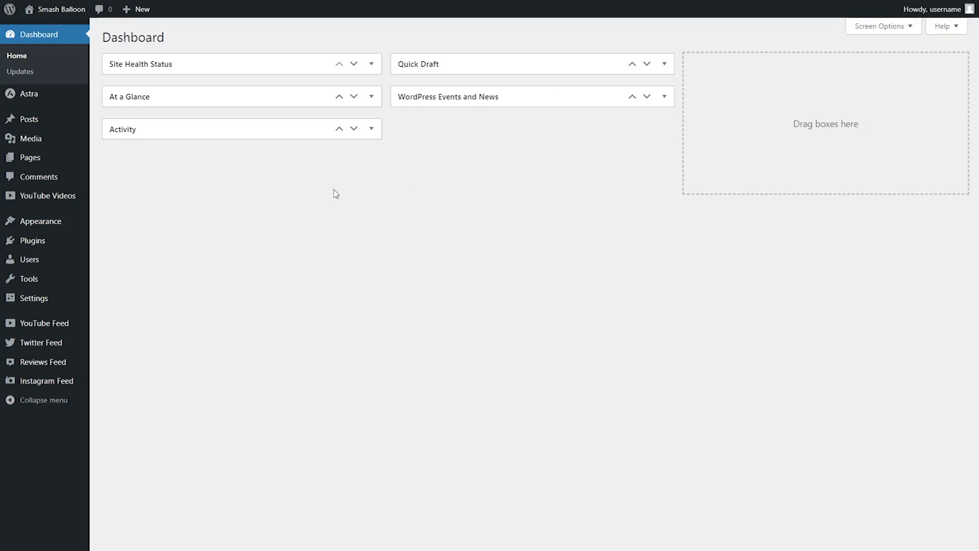
Upload, install and activate the Facebook feed plugin from Custom-Facebook-Feed-WP-Plugin-4.3.4-Smash (2).zip.
{"action": "mouse_move", "coordinate": [79, 246]}
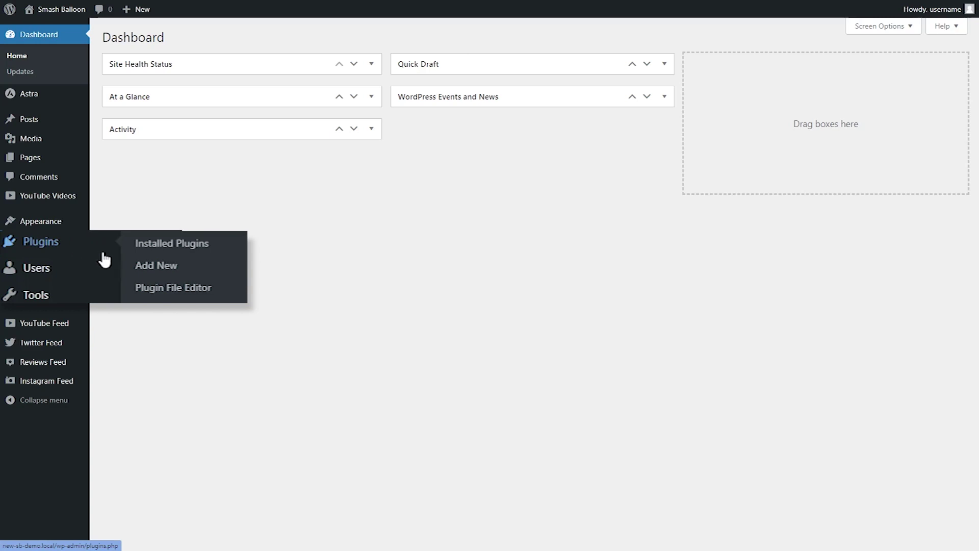
{"action": "left_click", "coordinate": [151, 273]}
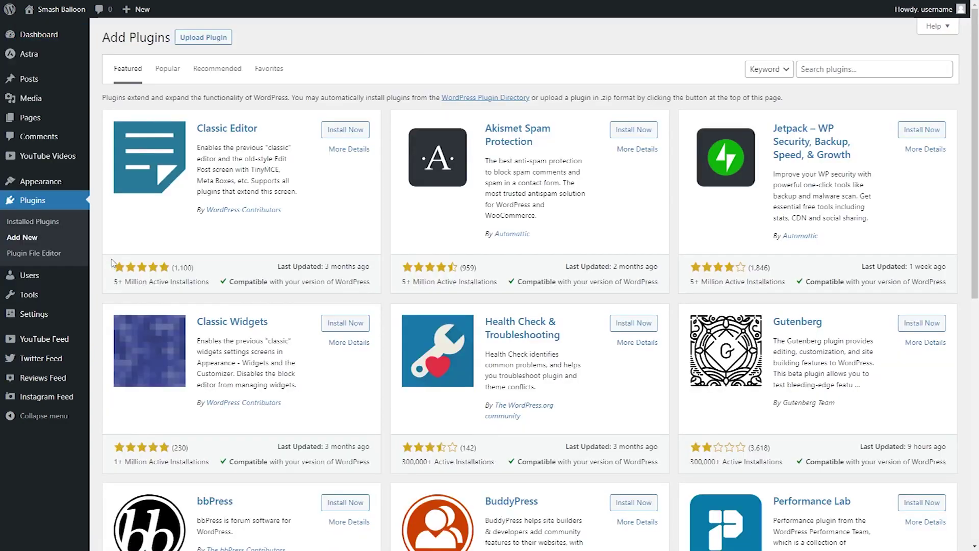
{"action": "left_click", "coordinate": [241, 45]}
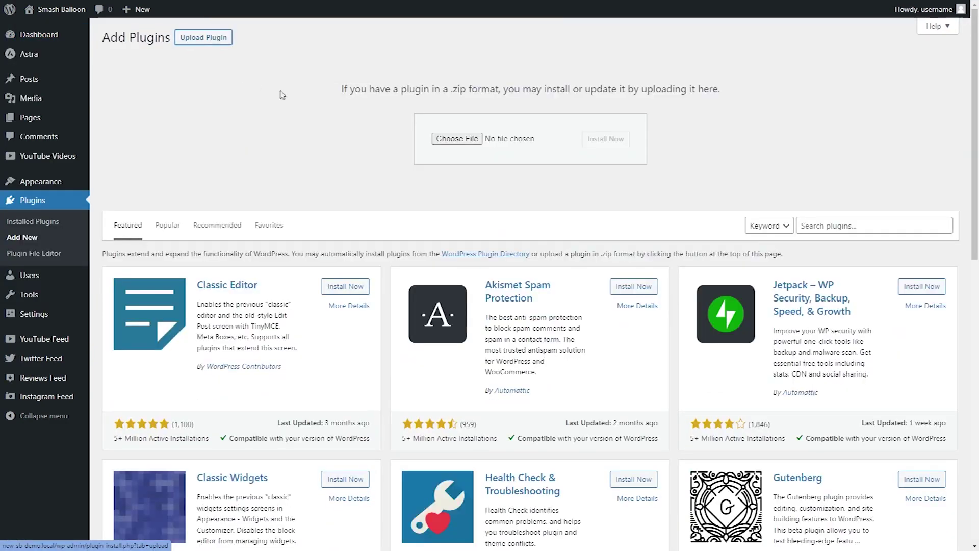
{"action": "left_click", "coordinate": [443, 140]}
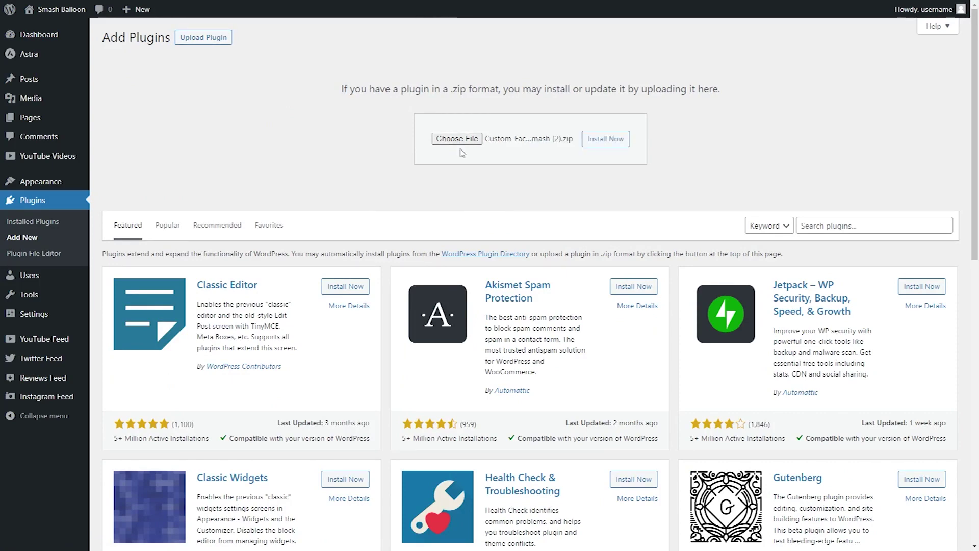
{"action": "left_click", "coordinate": [603, 140]}
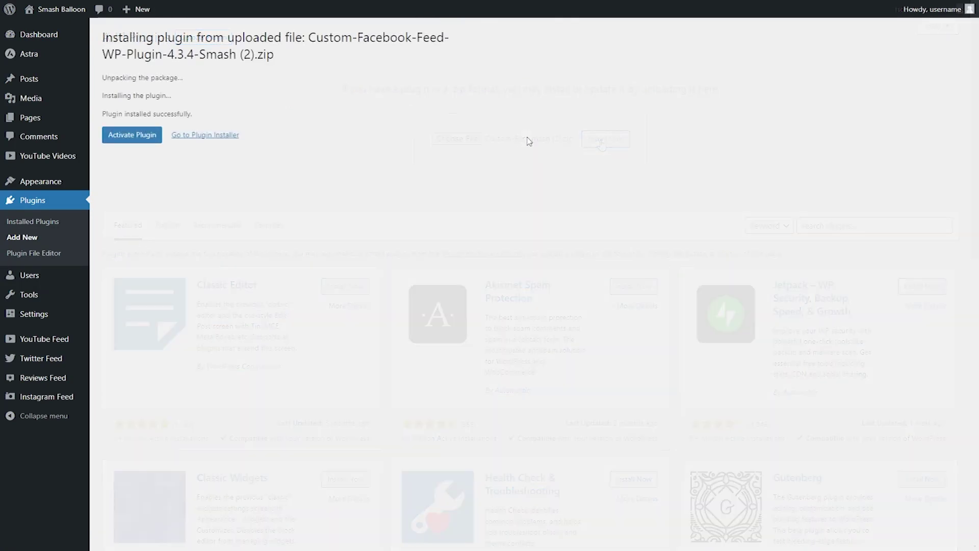
{"action": "left_click", "coordinate": [149, 137]}
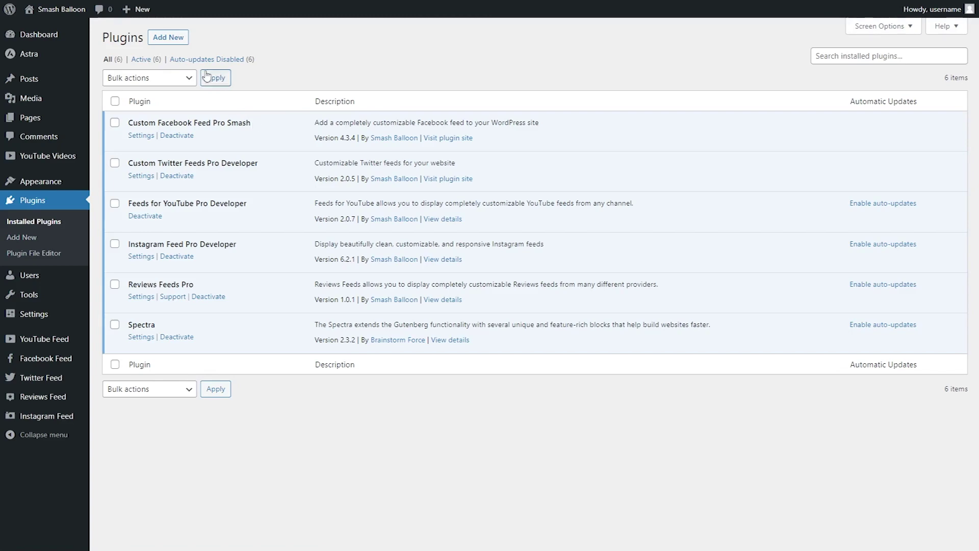
Upload, install and activate the extensions plugin from CFF-Extensions-1.7.3 (2).zip.
{"action": "left_click", "coordinate": [215, 41]}
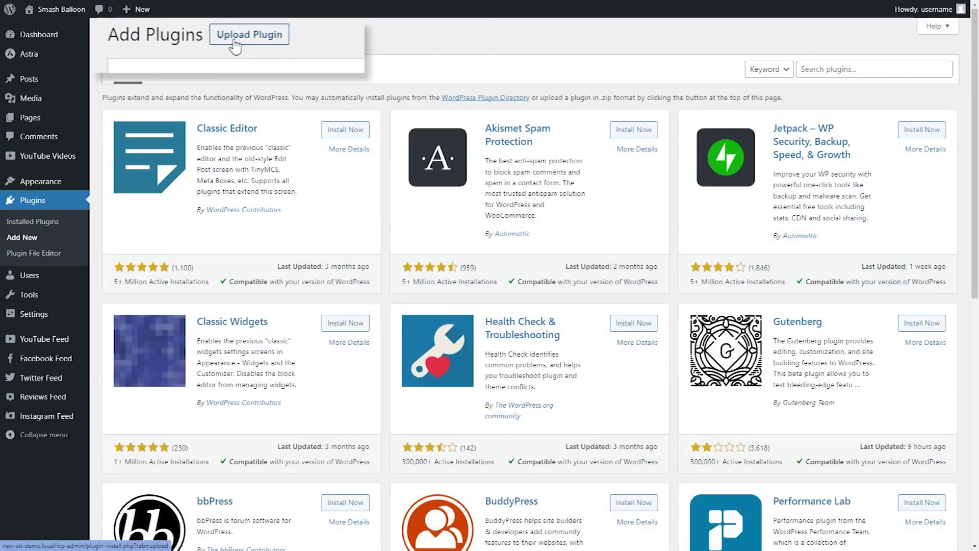
{"action": "left_click", "coordinate": [204, 41]}
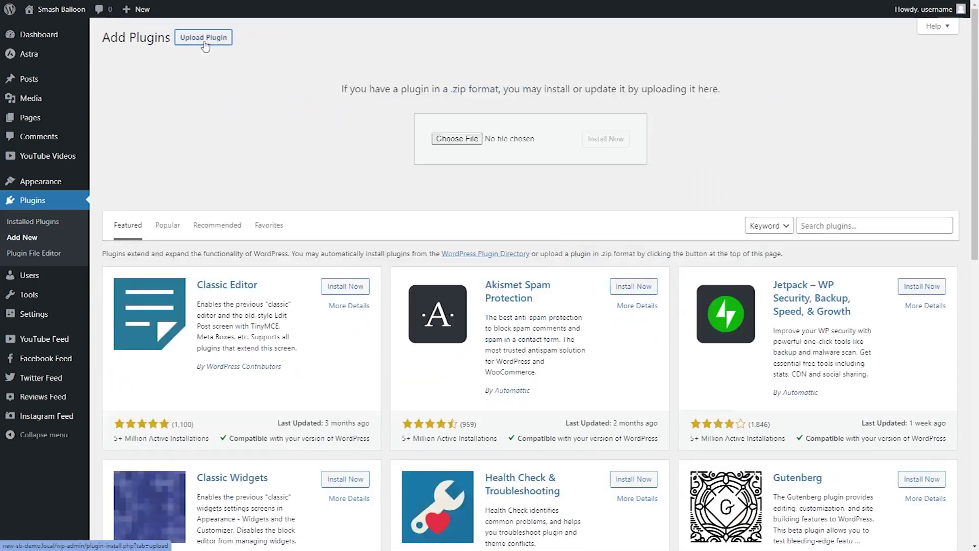
{"action": "left_click", "coordinate": [446, 143]}
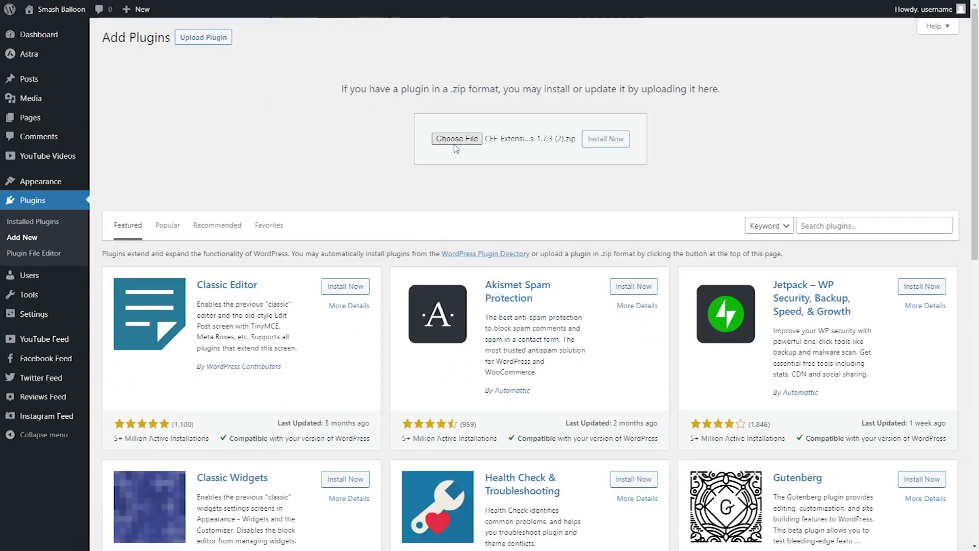
{"action": "left_click", "coordinate": [606, 144]}
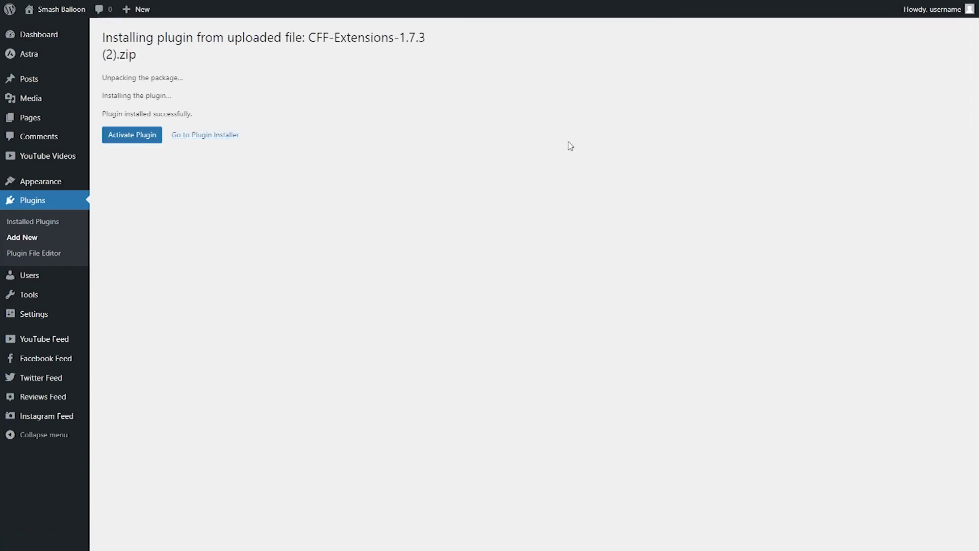
{"action": "left_click", "coordinate": [149, 141]}
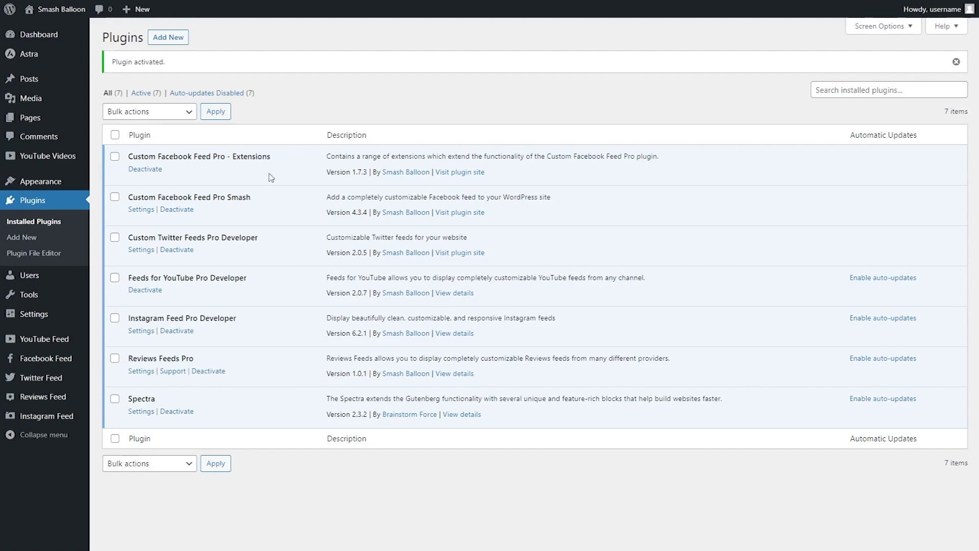
Copy the All Access Bundle license key from the Smash Balloon account and activate it for Custom Facebook Feed Pro in the Facebook Feed settings.
{"action": "mouse_move", "coordinate": [48, 358]}
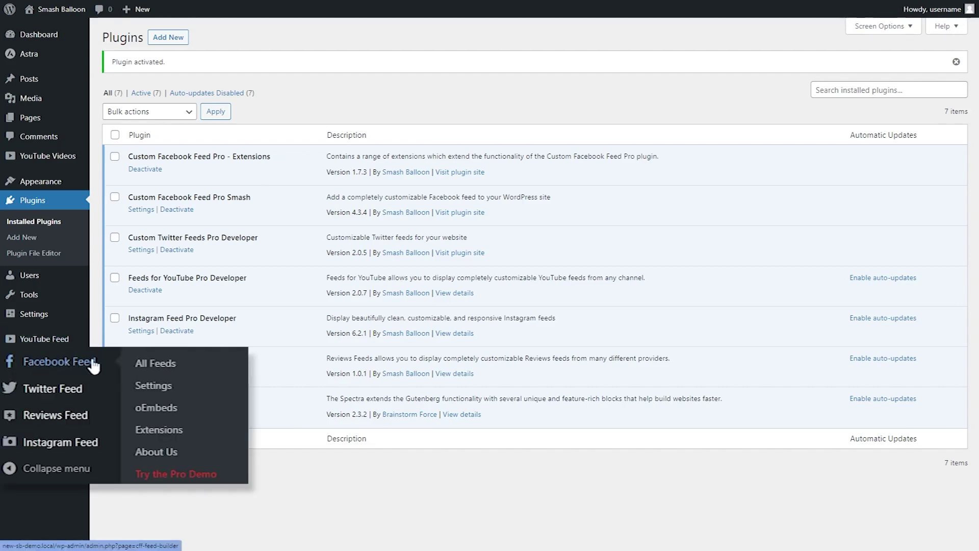
{"action": "left_click", "coordinate": [148, 387]}
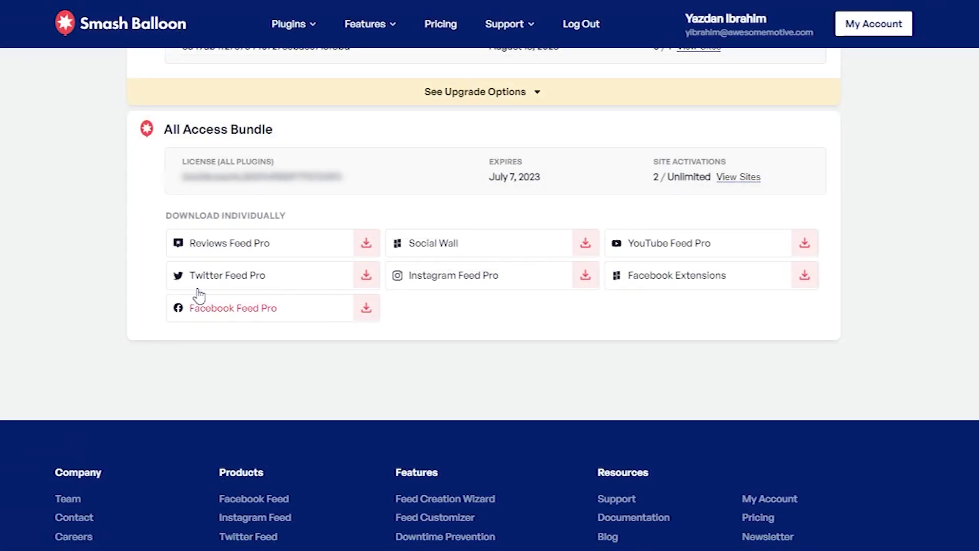
{"action": "double_click", "coordinate": [245, 183]}
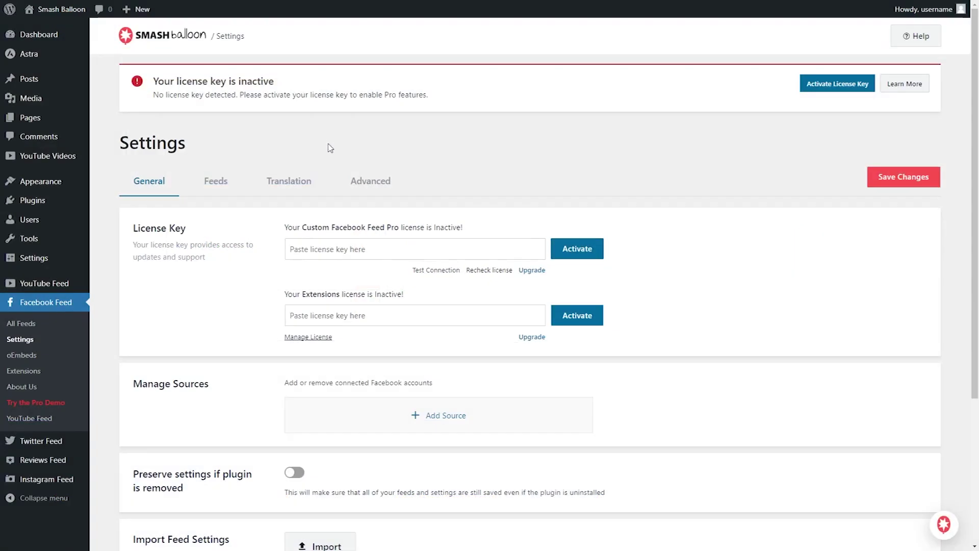
{"action": "left_click", "coordinate": [365, 249]}
{"action": "key", "text": "ctrl+v"}
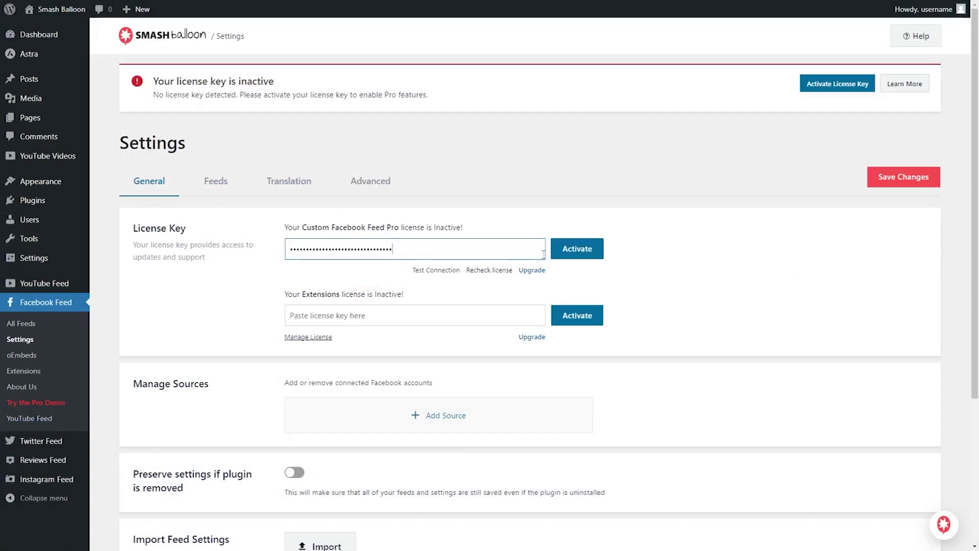
{"action": "left_click", "coordinate": [561, 255]}
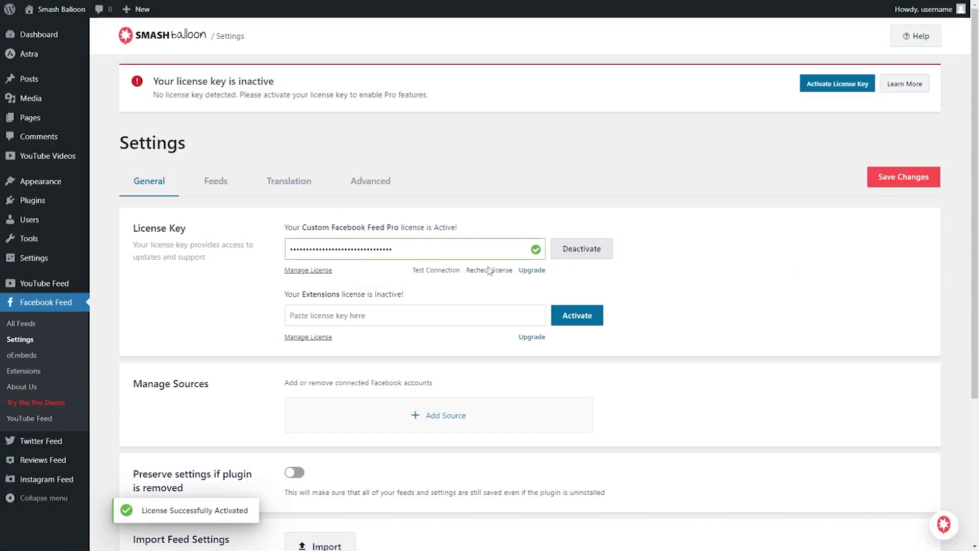
Paste the license key into the Extensions license field and activate it.
{"action": "left_click", "coordinate": [335, 315]}
{"action": "key", "text": "ctrl+v"}
{"action": "left_click", "coordinate": [577, 315]}
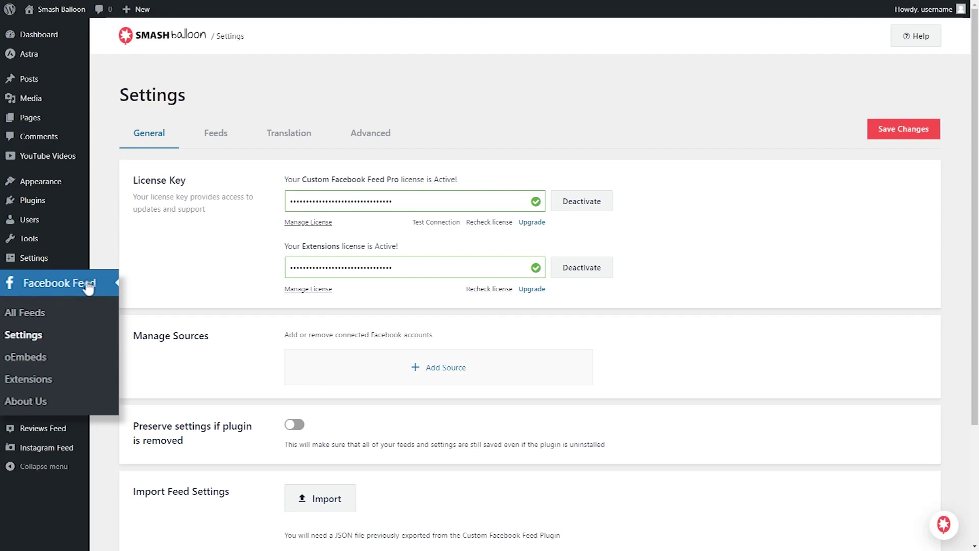
Activate the Carousel and Album extensions for the Facebook feed.
{"action": "left_click", "coordinate": [46, 385]}
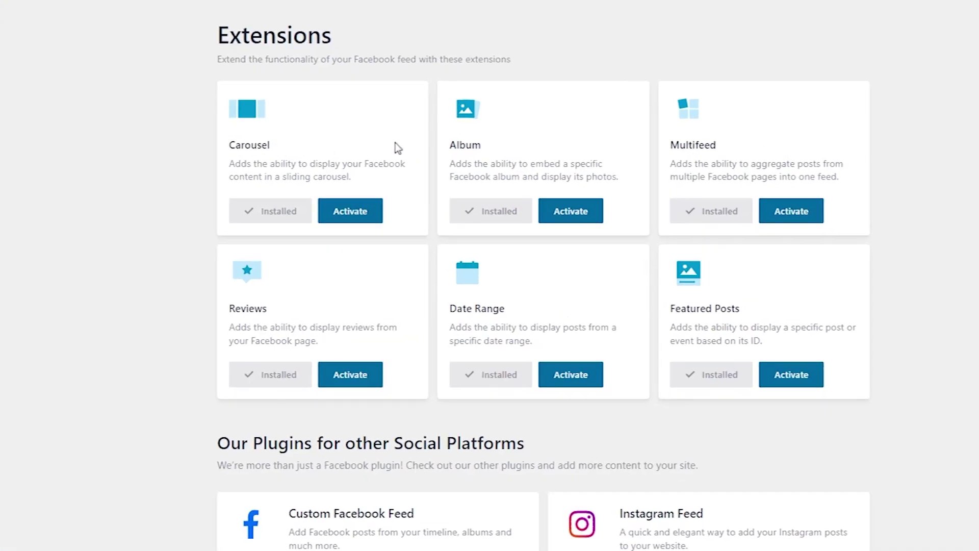
{"action": "left_click", "coordinate": [359, 215]}
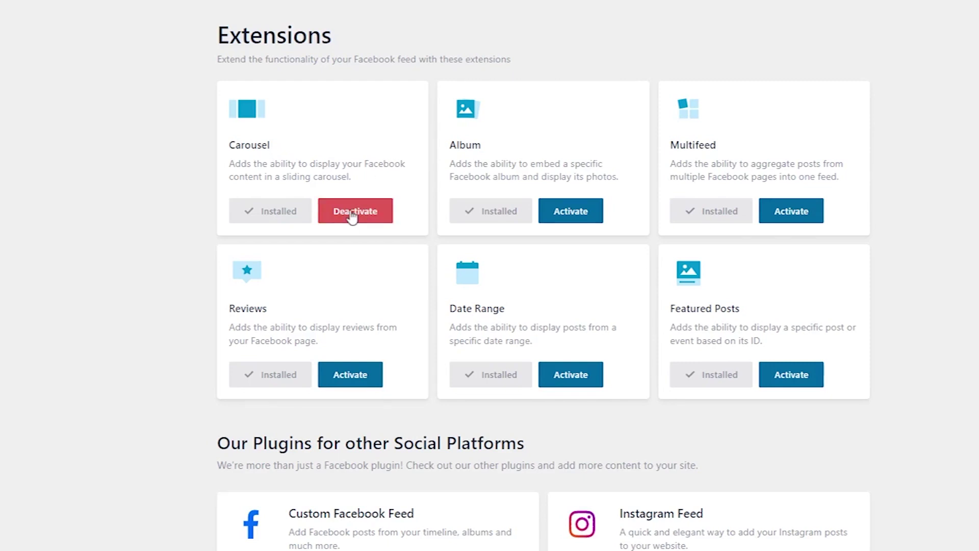
{"action": "left_click", "coordinate": [552, 221]}
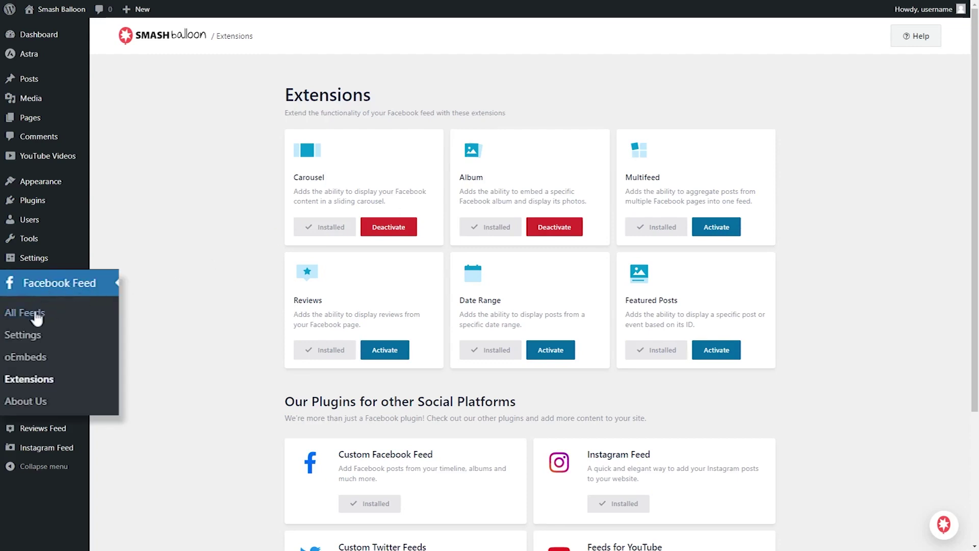
Start a new Facebook feed and continue with Timeline as the feed type.
{"action": "left_click", "coordinate": [24, 323]}
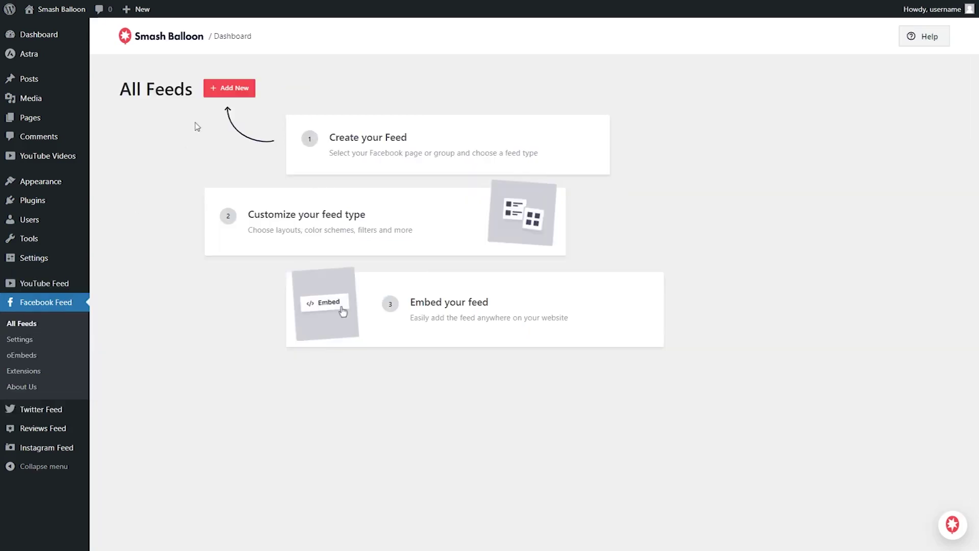
{"action": "left_click", "coordinate": [223, 92]}
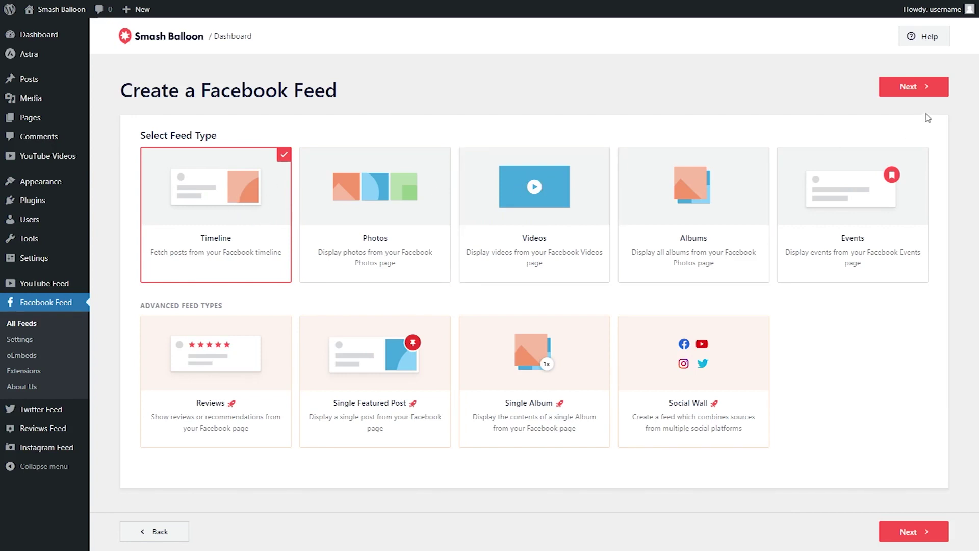
{"action": "left_click", "coordinate": [923, 95]}
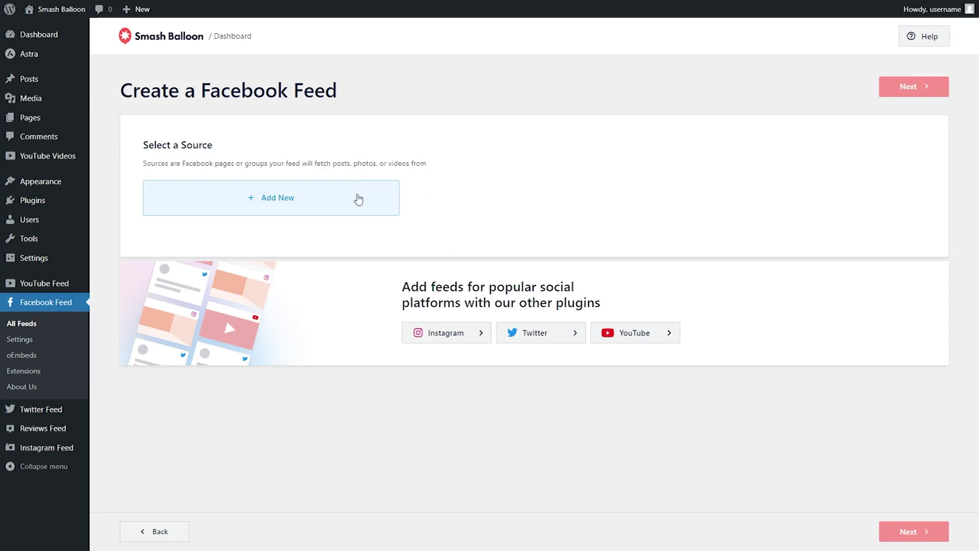
Add a new source by connecting a Facebook account as Page and granting Smash Balloon WordPress access to the Landscapes We Love page.
{"action": "left_click", "coordinate": [357, 198]}
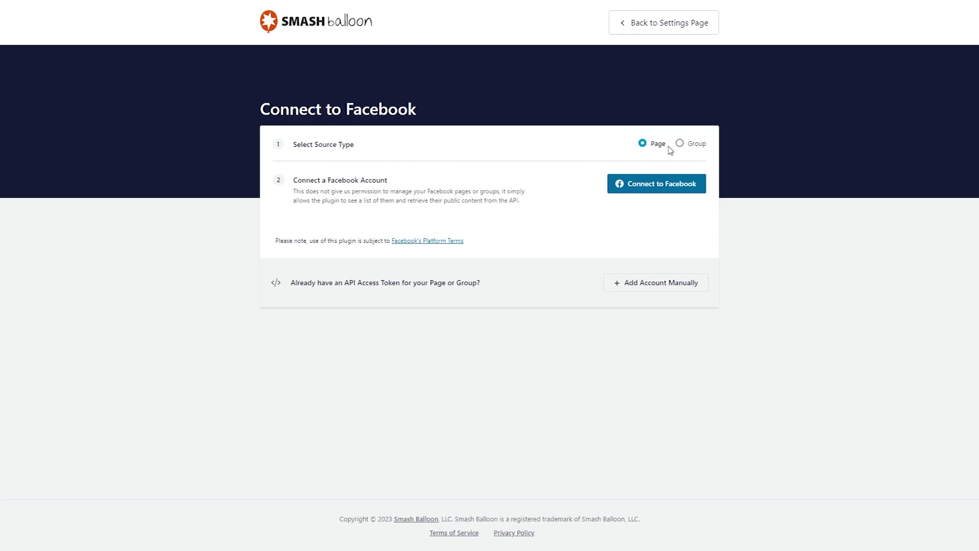
{"action": "left_click", "coordinate": [664, 193]}
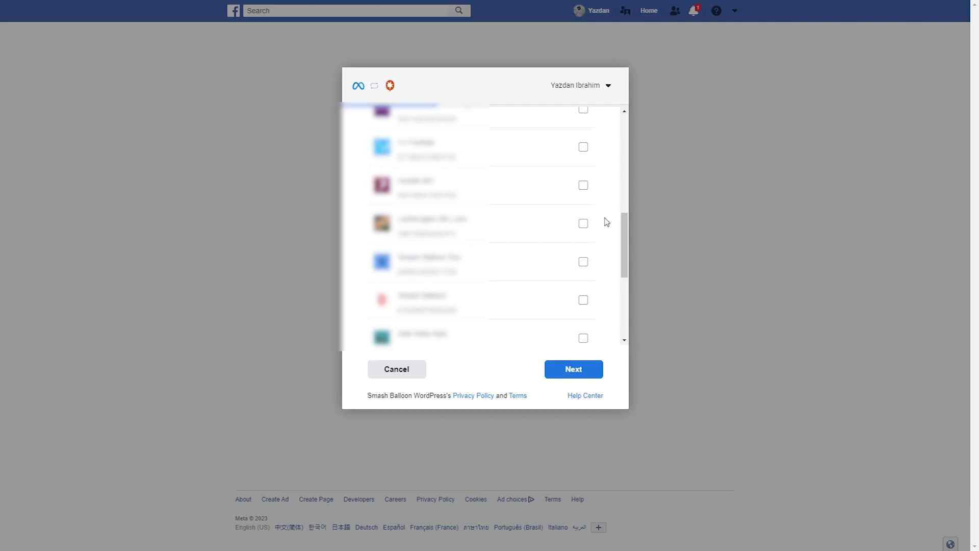
{"action": "left_click", "coordinate": [583, 224]}
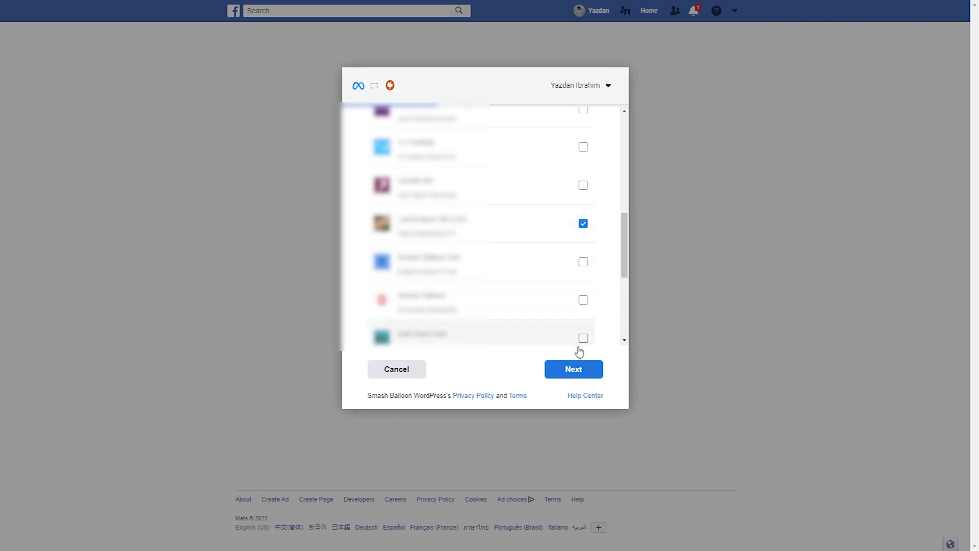
{"action": "left_click", "coordinate": [581, 374]}
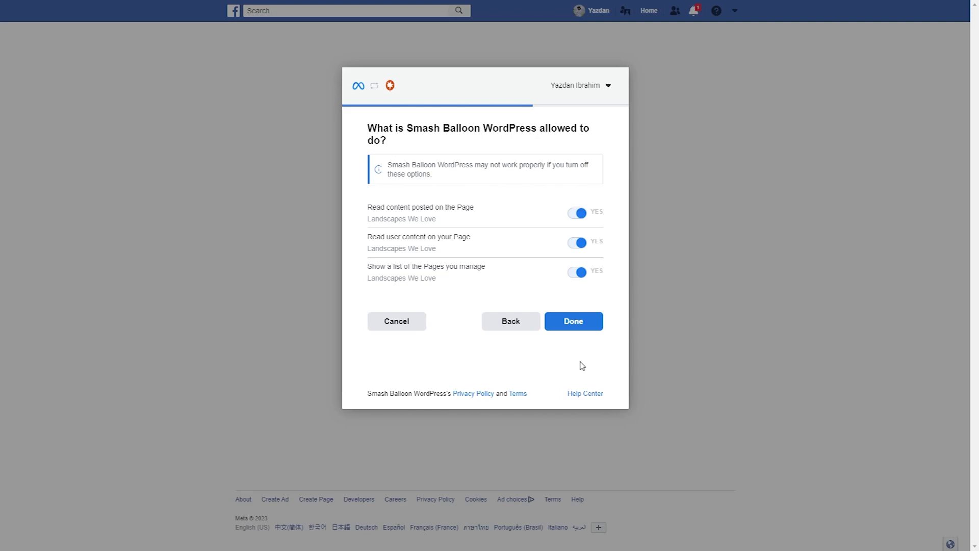
{"action": "left_click", "coordinate": [575, 327]}
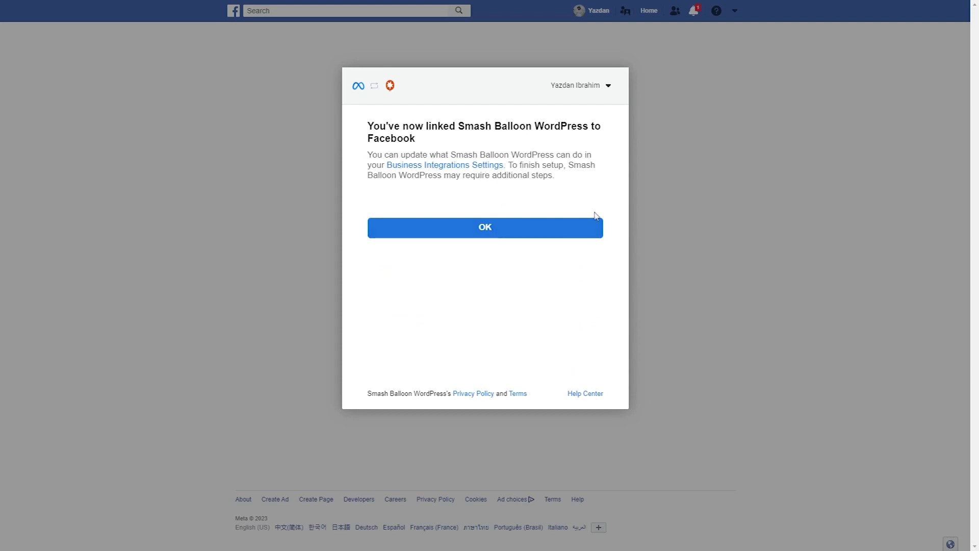
{"action": "left_click", "coordinate": [491, 229]}
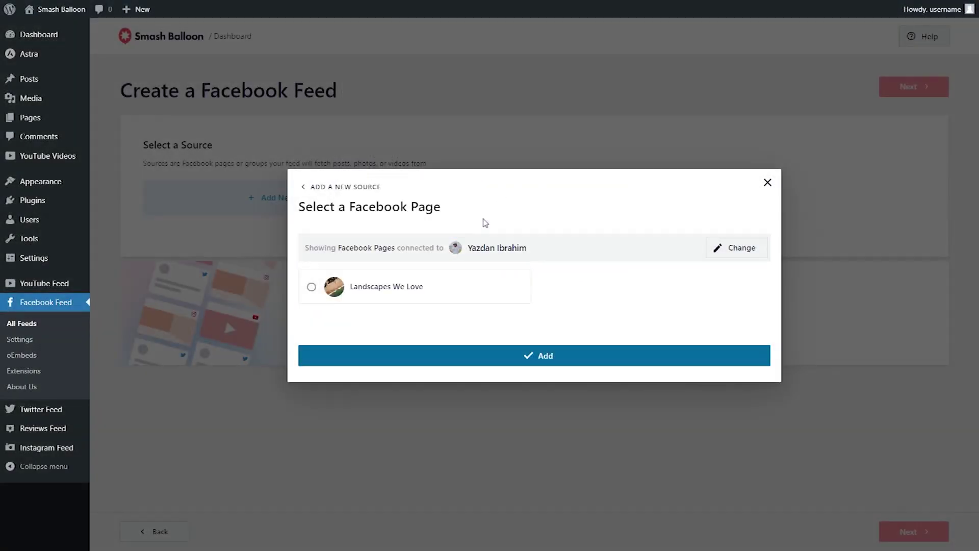
Add the Landscapes We Love page as a source, select it for the feed and continue to the templates.
{"action": "left_click", "coordinate": [444, 291]}
{"action": "left_click", "coordinate": [535, 356]}
{"action": "left_click", "coordinate": [525, 204]}
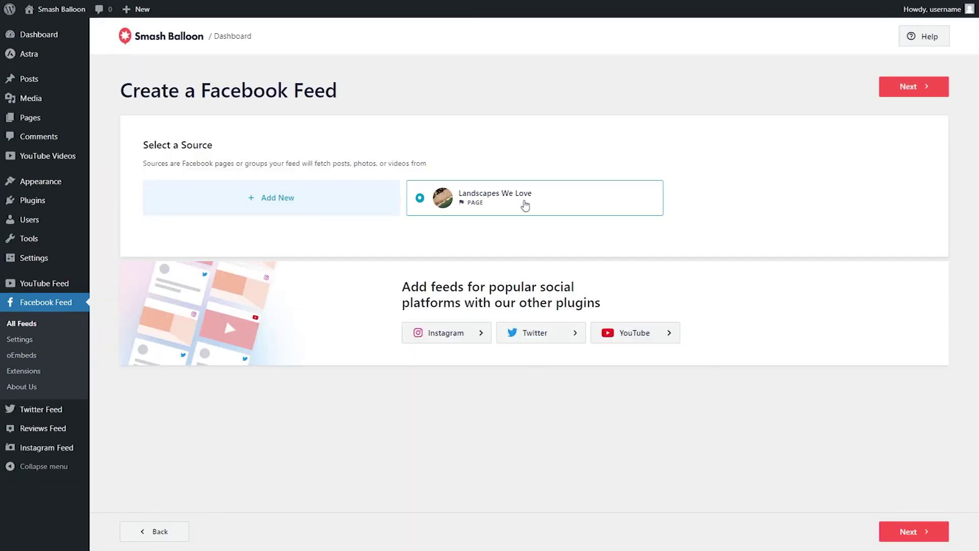
{"action": "left_click", "coordinate": [899, 90]}
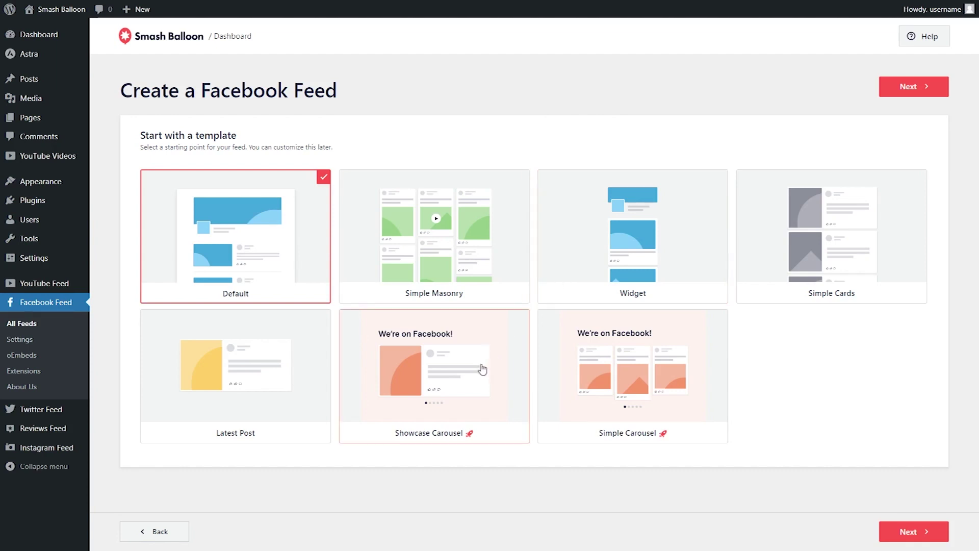
Create the feed with the Simple Carousel template and browse through the posts in its carousel preview.
{"action": "left_click", "coordinate": [625, 376]}
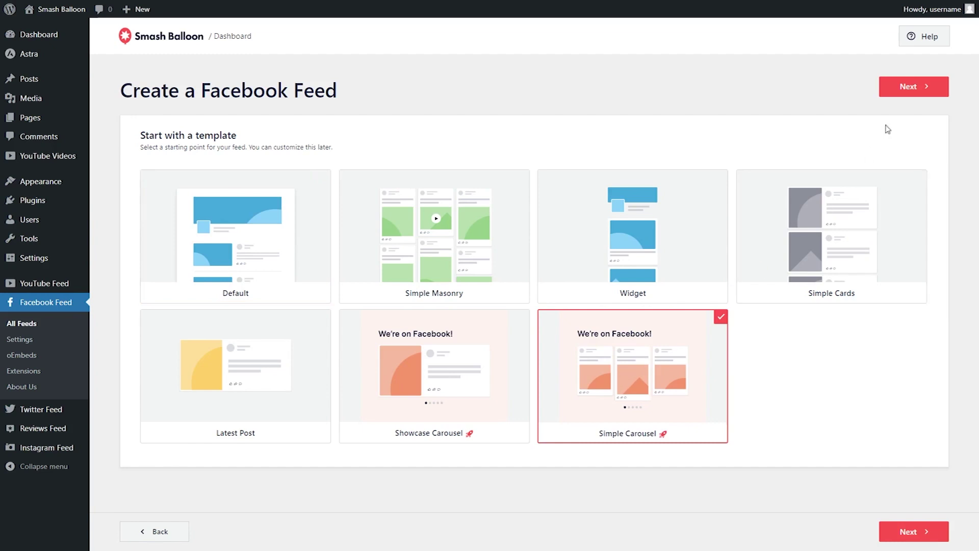
{"action": "left_click", "coordinate": [901, 93]}
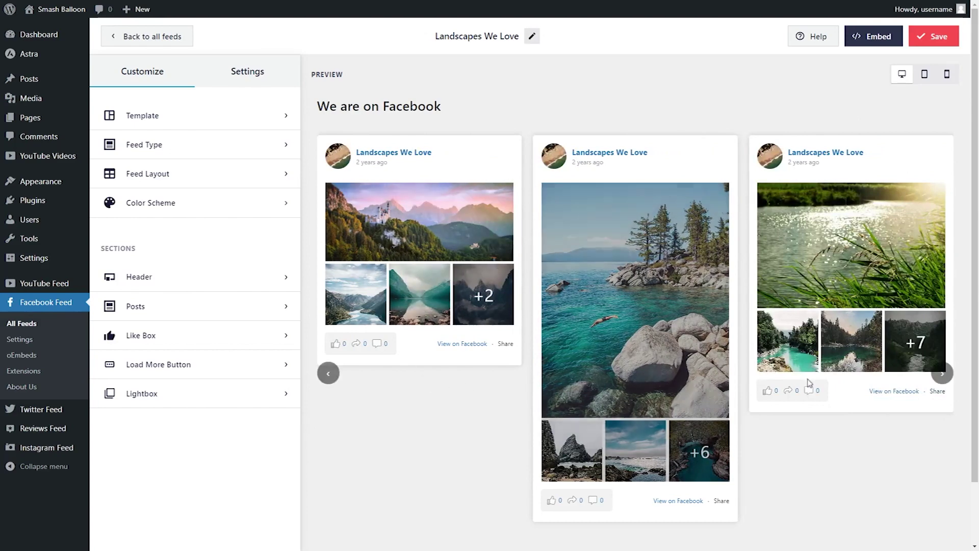
{"action": "left_click", "coordinate": [328, 373]}
{"action": "left_click", "coordinate": [328, 373]}
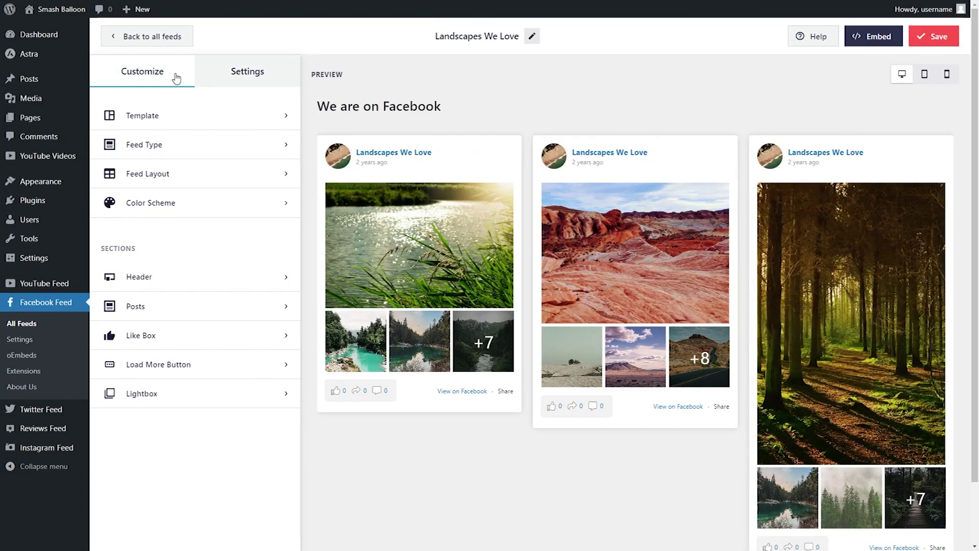
Try the List and Masonry feed layouts in the preview and switch the layout back to Carousel.
{"action": "left_click", "coordinate": [193, 174]}
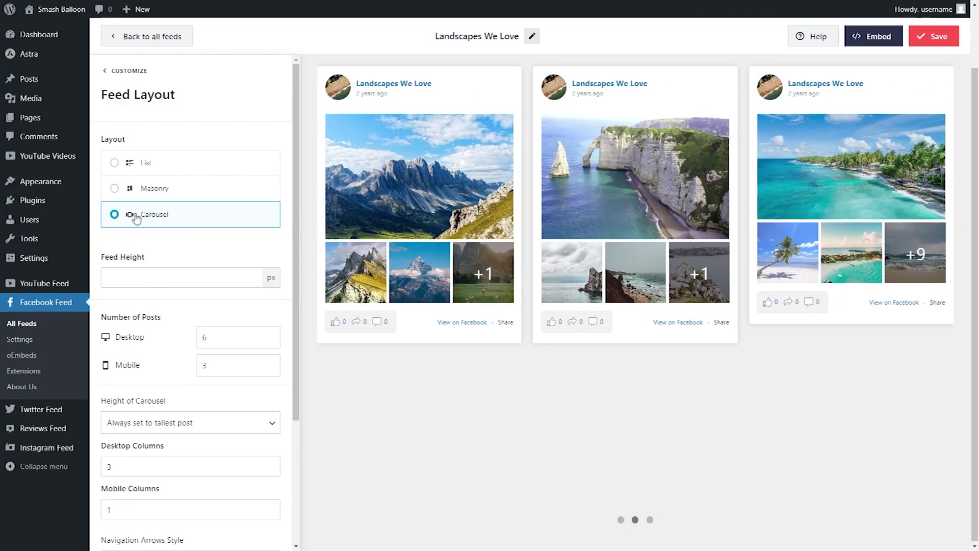
{"action": "mouse_move", "coordinate": [558, 275]}
{"action": "left_click", "coordinate": [941, 304]}
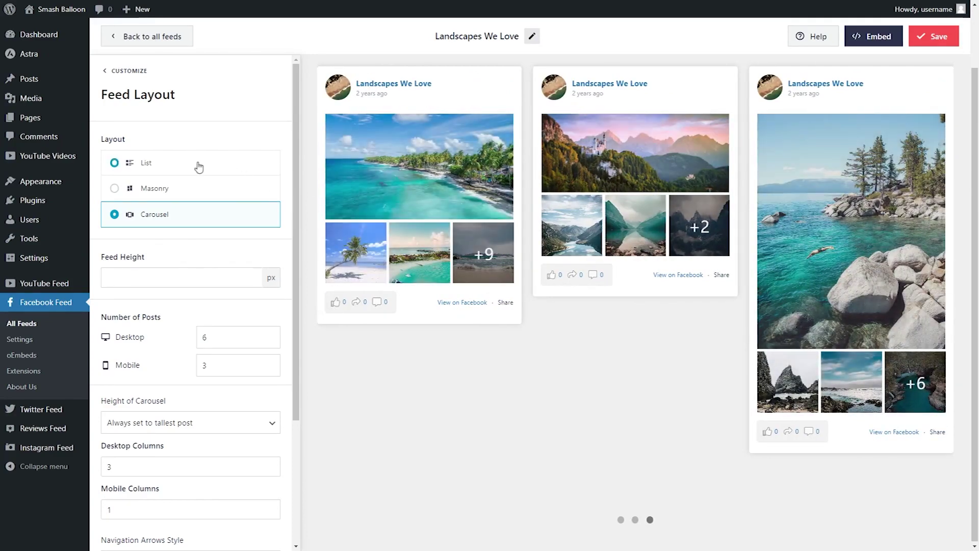
{"action": "left_click", "coordinate": [198, 164]}
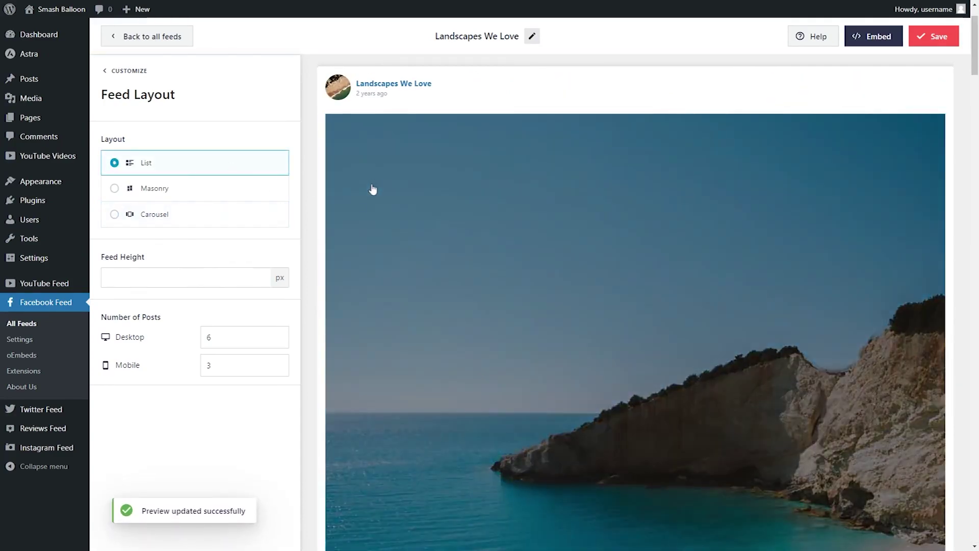
{"action": "scroll", "coordinate": [357, 203], "scroll_direction": "down", "scroll_amount": 5}
{"action": "scroll", "coordinate": [332, 212], "scroll_direction": "down", "scroll_amount": 8}
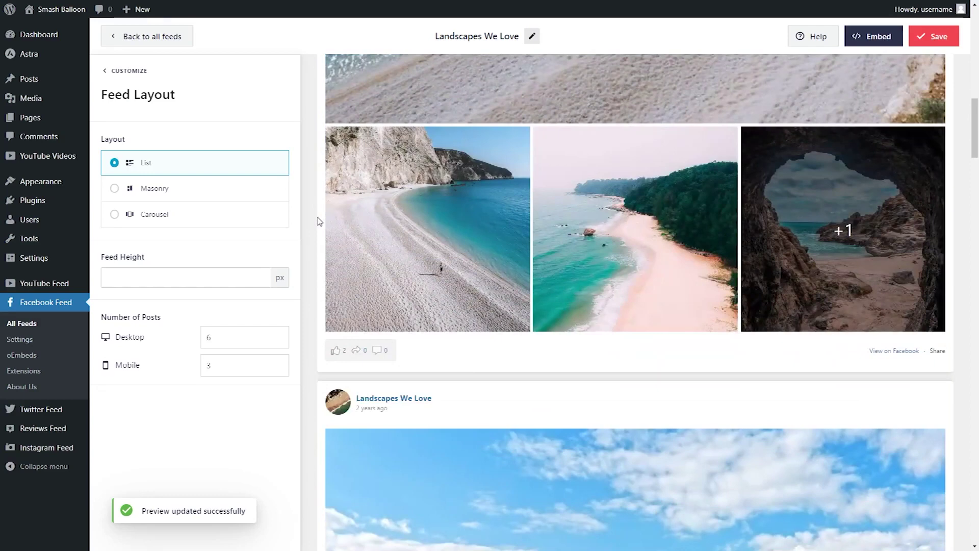
{"action": "left_click", "coordinate": [257, 195]}
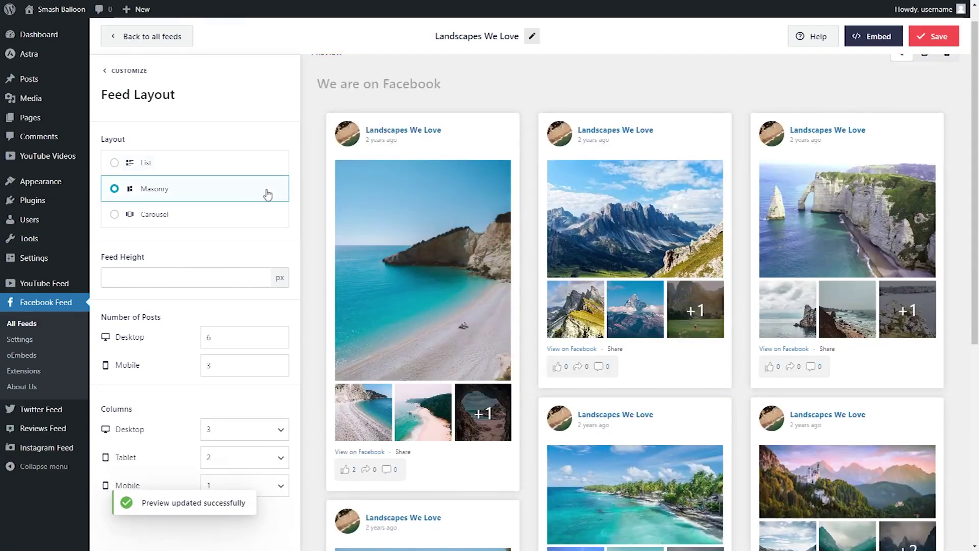
{"action": "scroll", "coordinate": [320, 202], "scroll_direction": "down", "scroll_amount": 5}
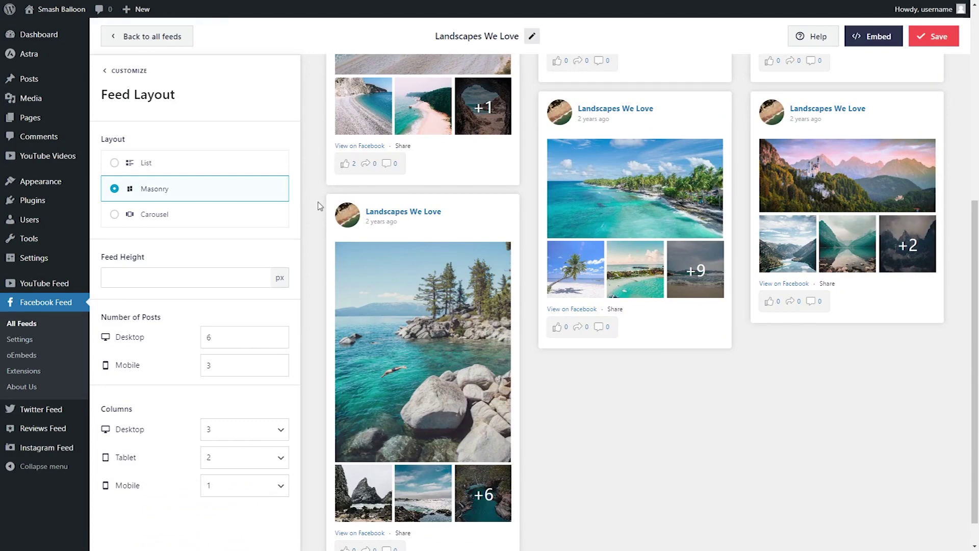
{"action": "left_click", "coordinate": [266, 213]}
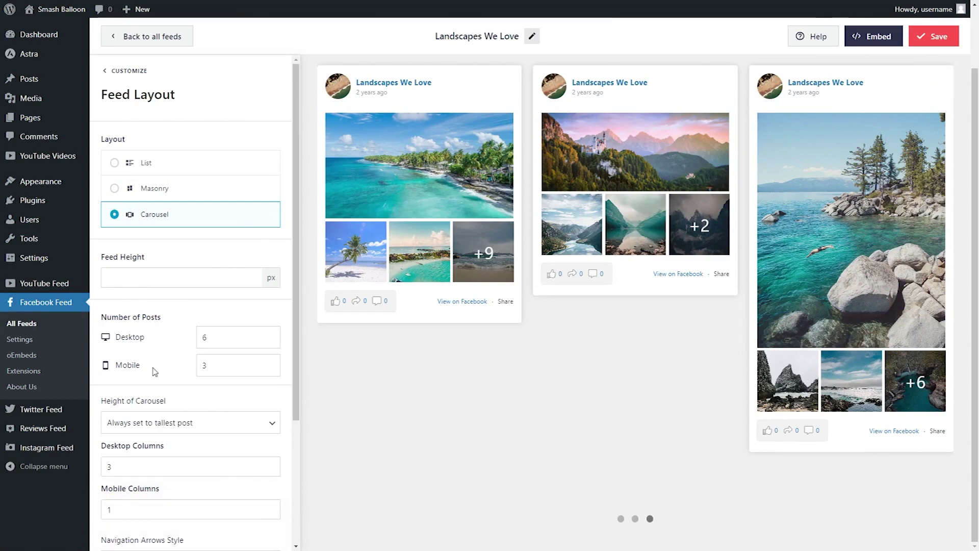
Try the carousel with 2 desktop columns, restore it to 3 columns and save the feed.
{"action": "double_click", "coordinate": [205, 337]}
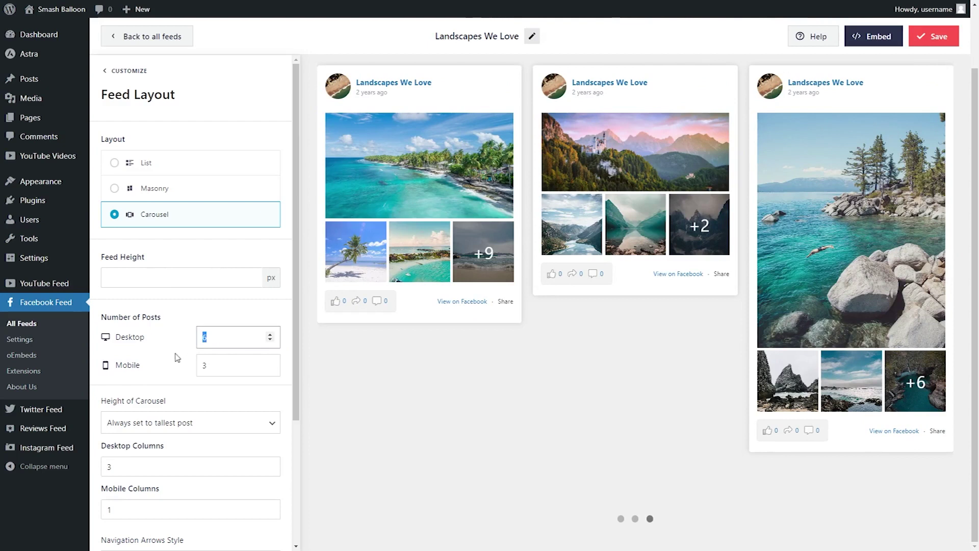
{"action": "left_click", "coordinate": [177, 357]}
{"action": "scroll", "coordinate": [177, 357], "scroll_direction": "down", "scroll_amount": 2}
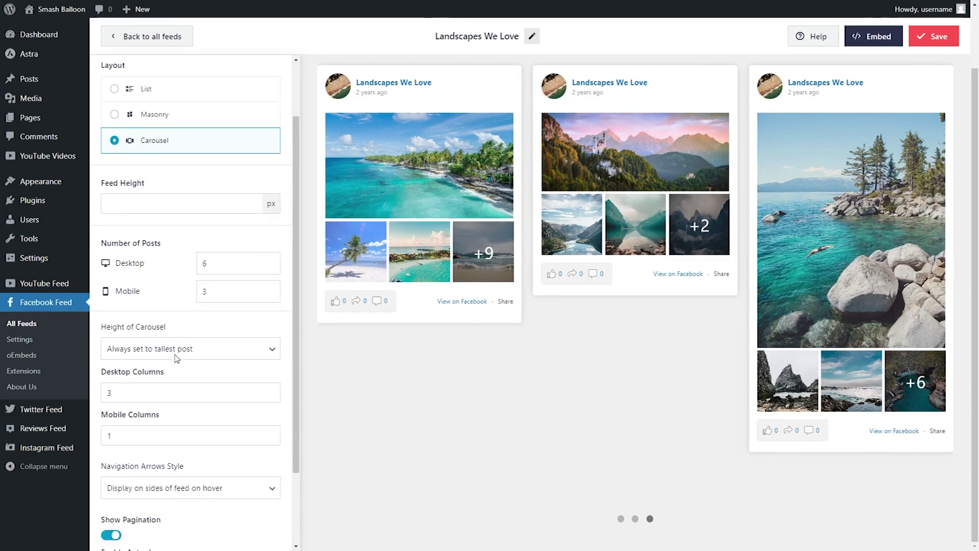
{"action": "scroll", "coordinate": [177, 357], "scroll_direction": "down", "scroll_amount": 1}
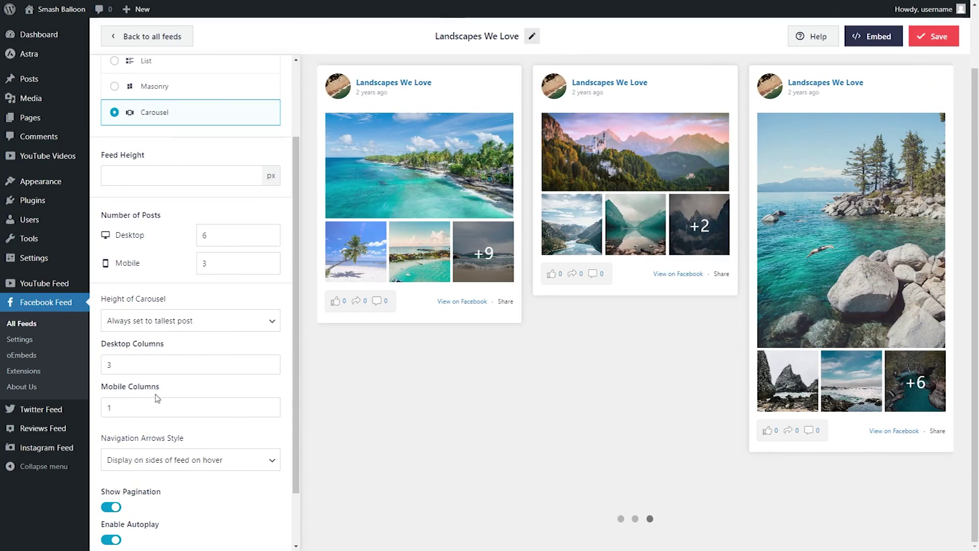
{"action": "double_click", "coordinate": [108, 365]}
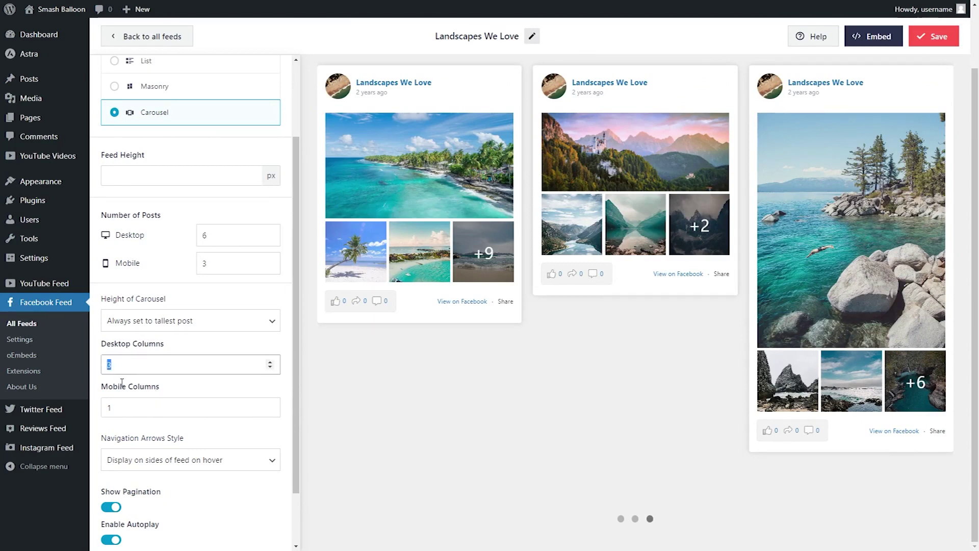
{"action": "type", "text": "2"}
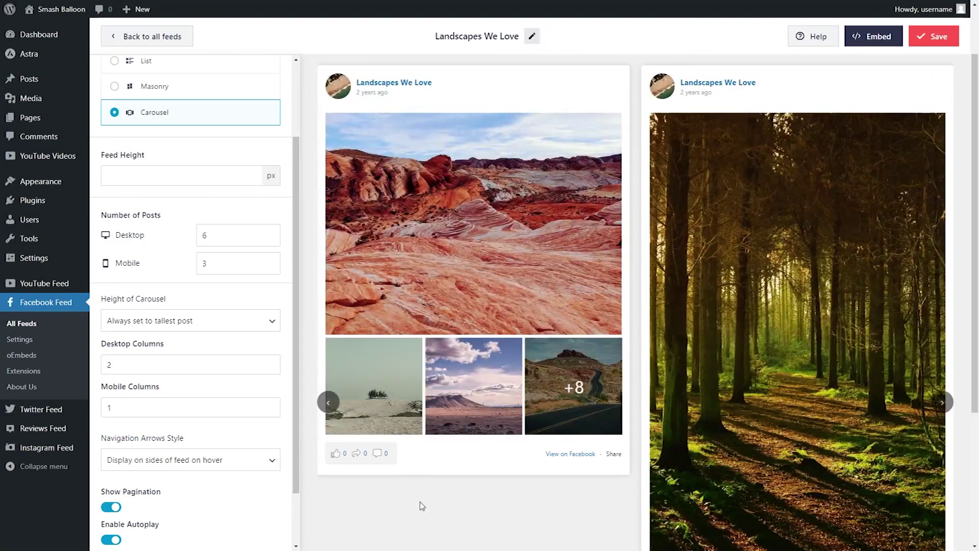
{"action": "key", "text": "Up"}
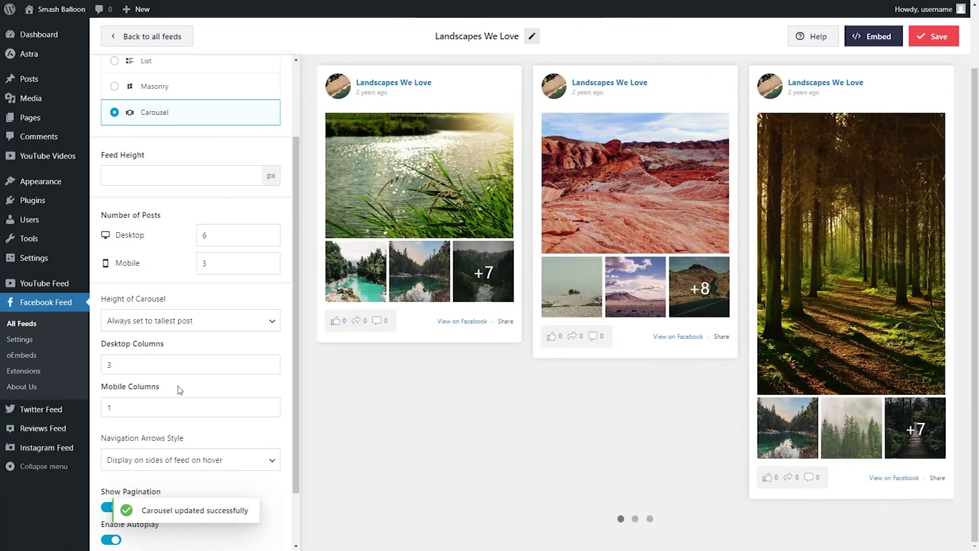
{"action": "left_click", "coordinate": [935, 39]}
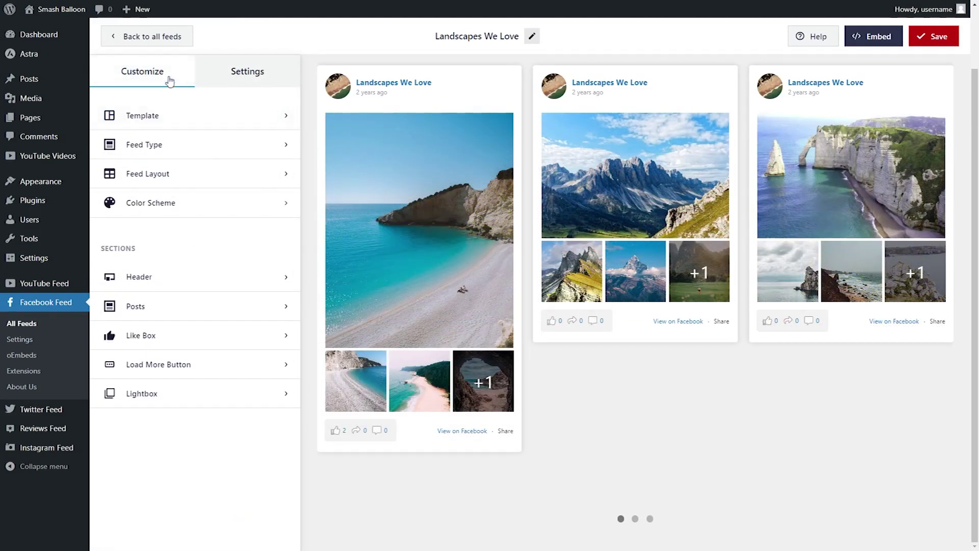
Try the Light and Dark color schemes for the feed and switch to the Custom scheme.
{"action": "left_click", "coordinate": [191, 206]}
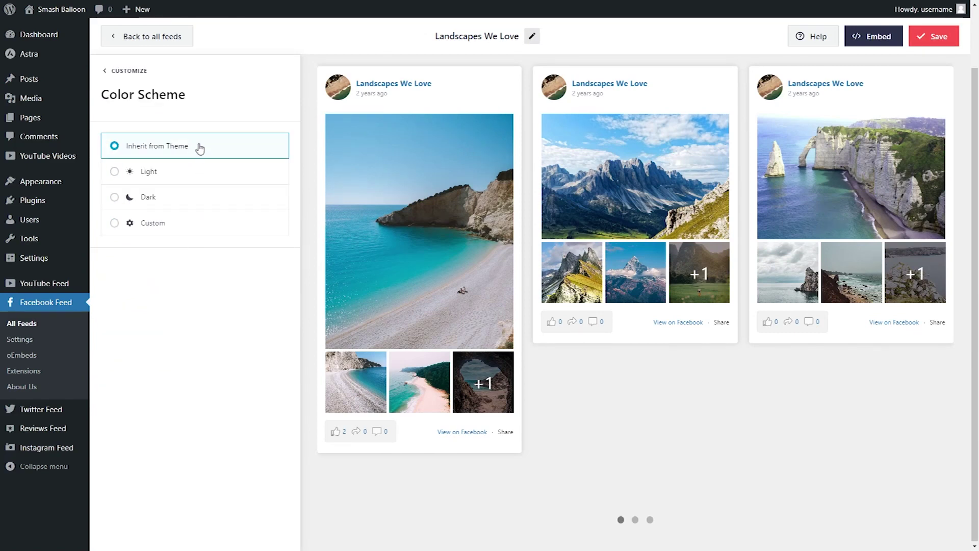
{"action": "left_click", "coordinate": [184, 173]}
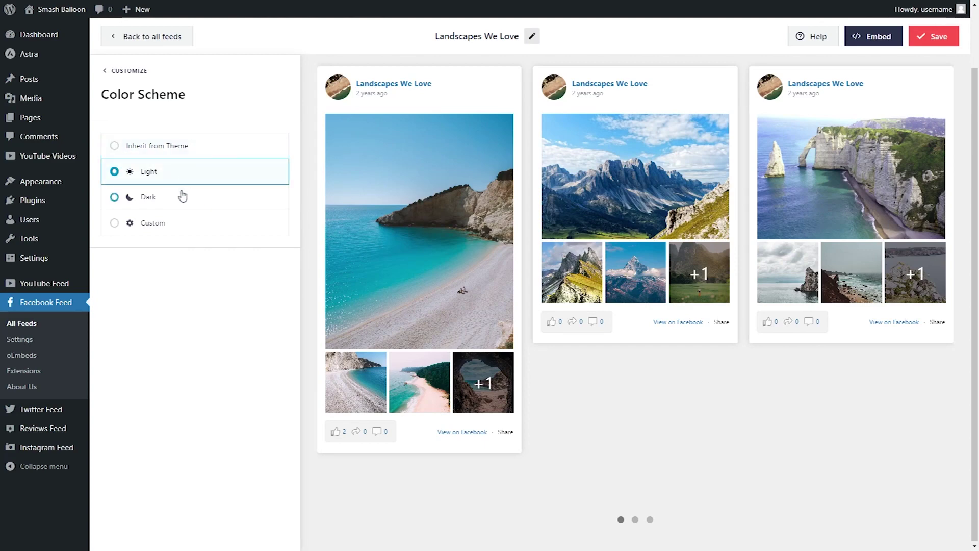
{"action": "left_click", "coordinate": [182, 197]}
{"action": "left_click", "coordinate": [194, 222]}
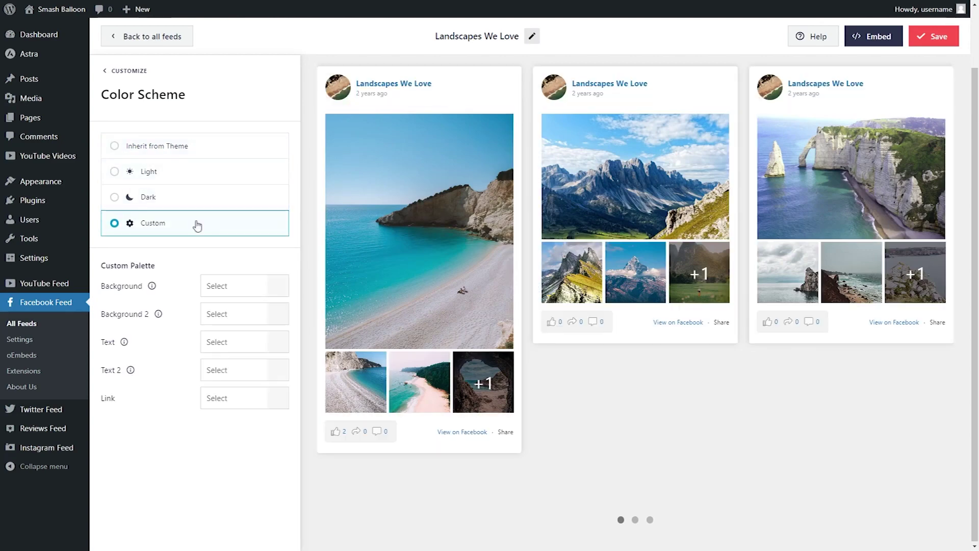
Try red, yellow, green and blue custom backgrounds, return the color scheme to Inherit from Theme and save the feed.
{"action": "left_click", "coordinate": [275, 290]}
{"action": "left_click", "coordinate": [204, 443]}
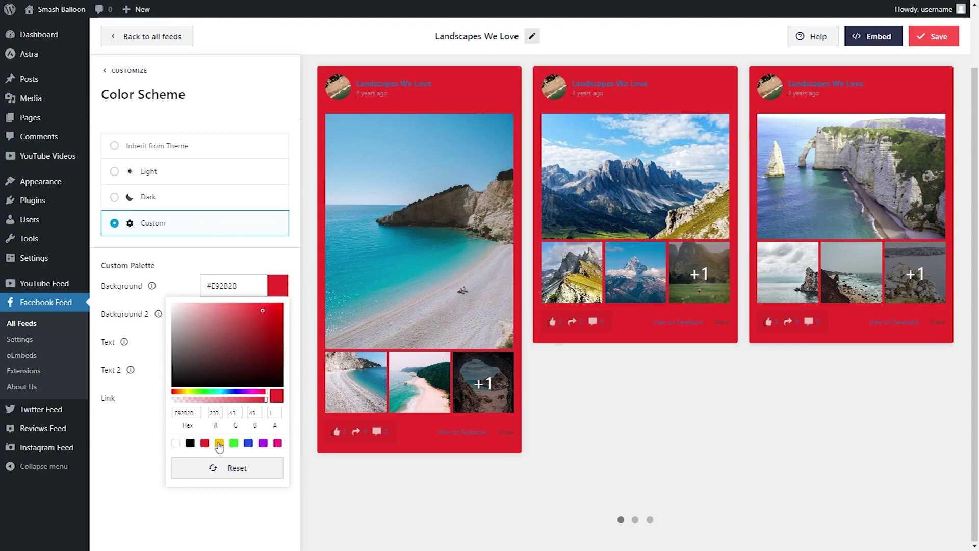
{"action": "left_click", "coordinate": [219, 443]}
{"action": "left_click", "coordinate": [234, 442]}
{"action": "left_click", "coordinate": [249, 442]}
{"action": "left_click", "coordinate": [183, 154]}
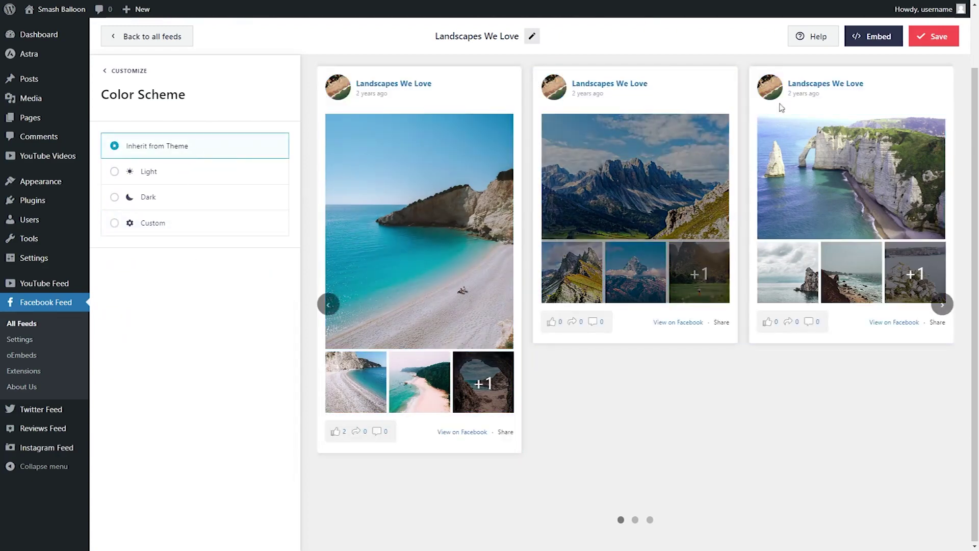
{"action": "left_click", "coordinate": [932, 45]}
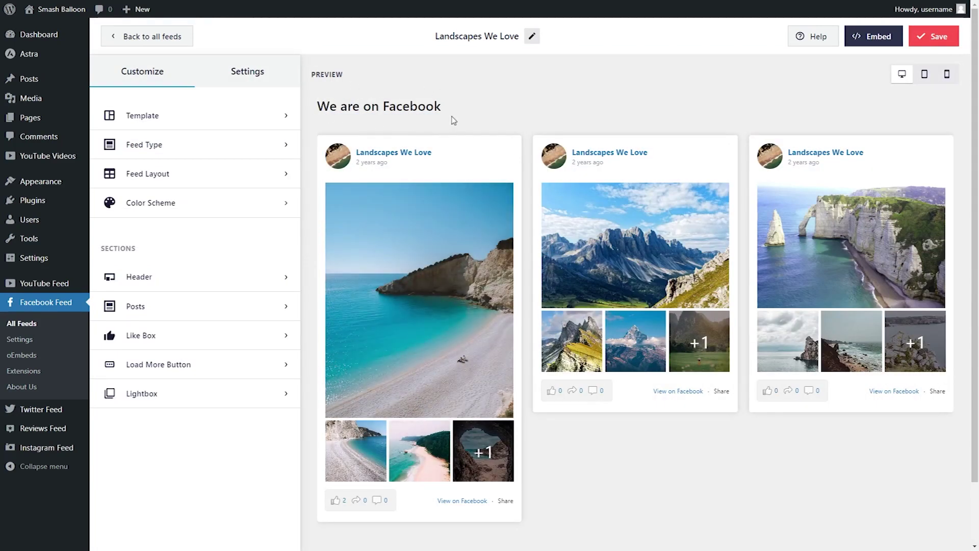
Change the feed's header type to Visual, disable the header and save the feed.
{"action": "left_click", "coordinate": [192, 277]}
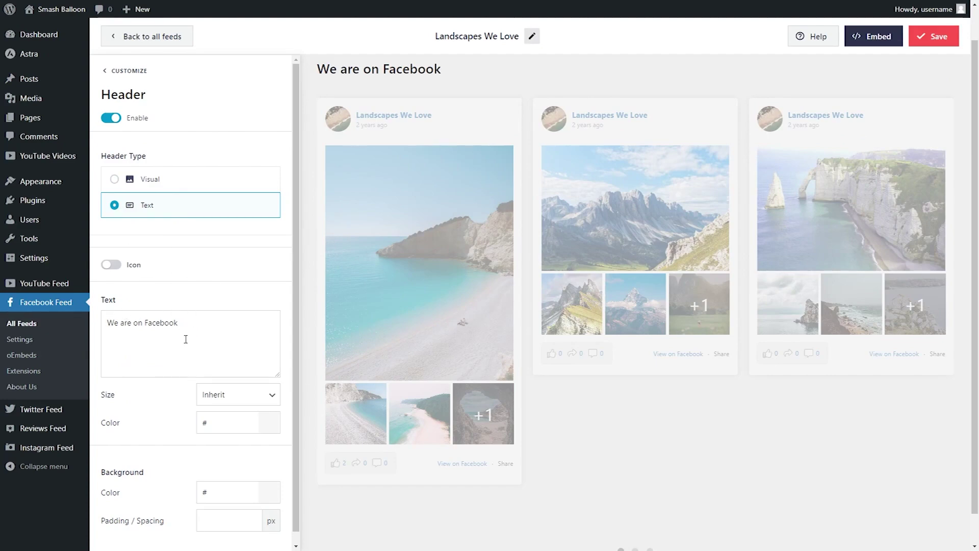
{"action": "left_click", "coordinate": [189, 181]}
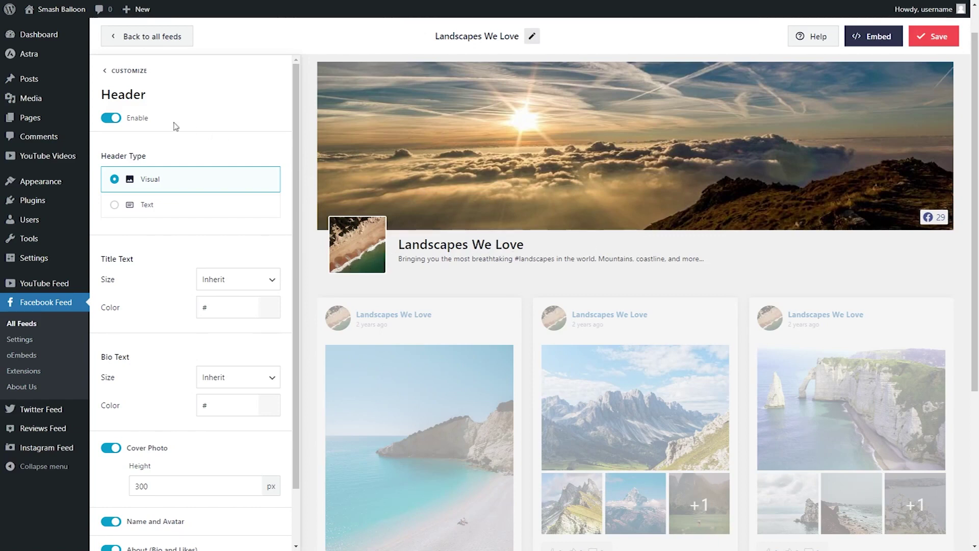
{"action": "left_click", "coordinate": [116, 121]}
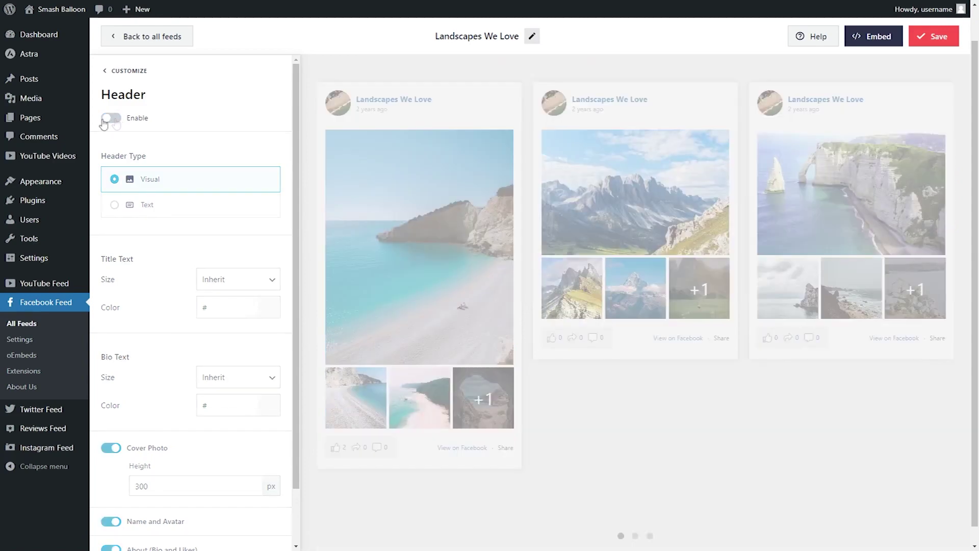
{"action": "left_click", "coordinate": [928, 46]}
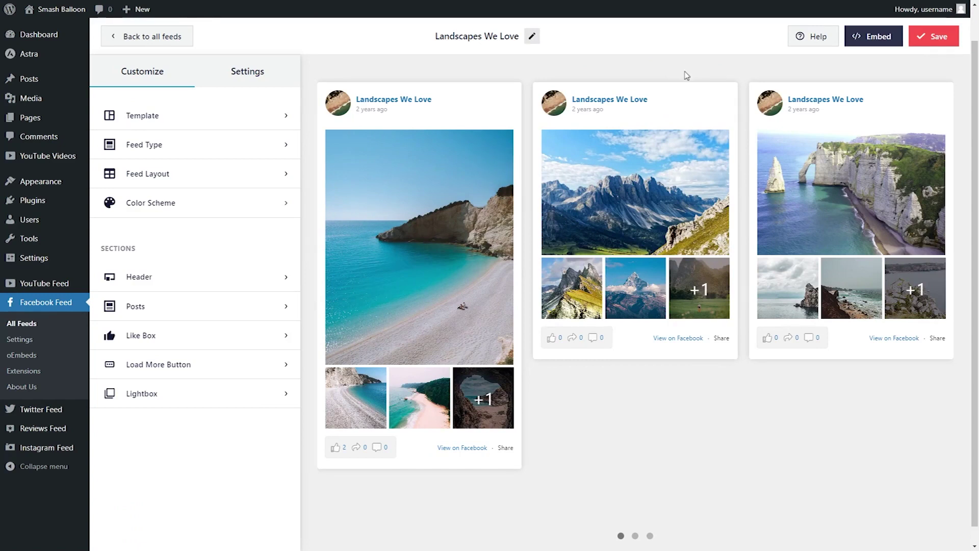
Copy the feed's embed shortcode and choose the Facebook page as the page to add the feed to.
{"action": "left_click", "coordinate": [877, 38]}
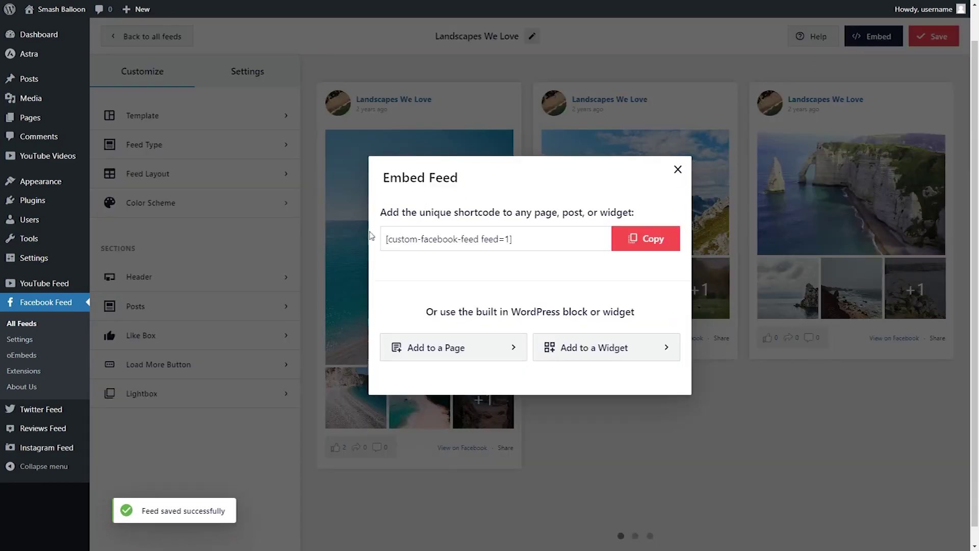
{"action": "left_click", "coordinate": [639, 238]}
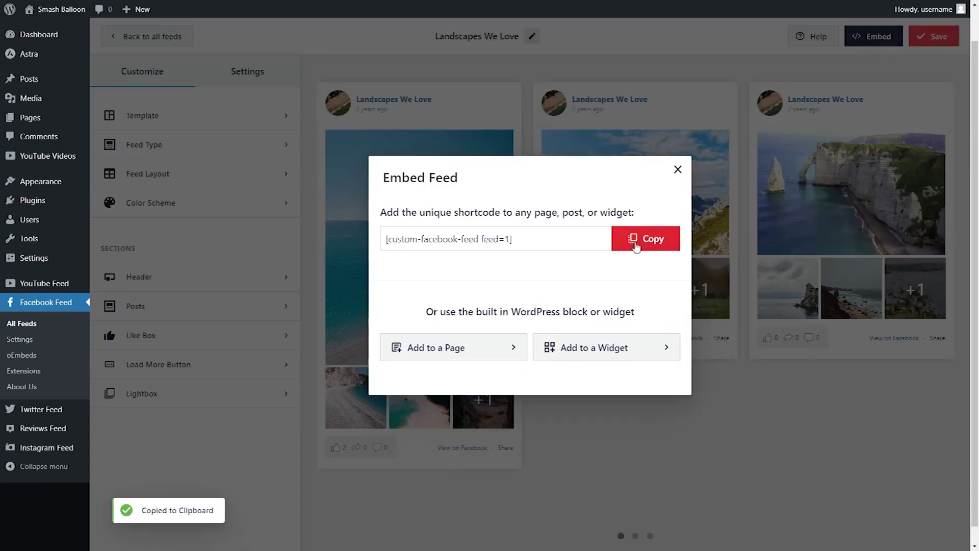
{"action": "left_click", "coordinate": [485, 347]}
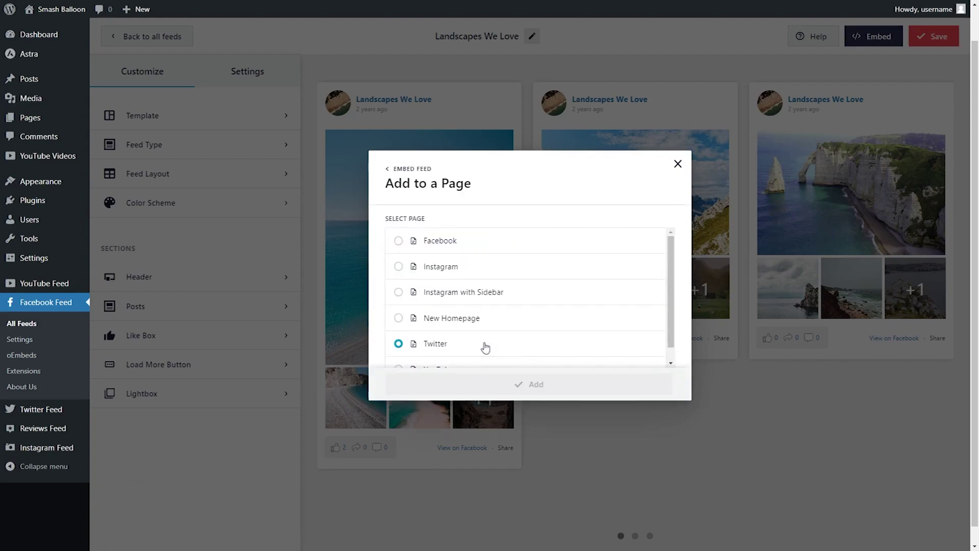
{"action": "left_click", "coordinate": [496, 246]}
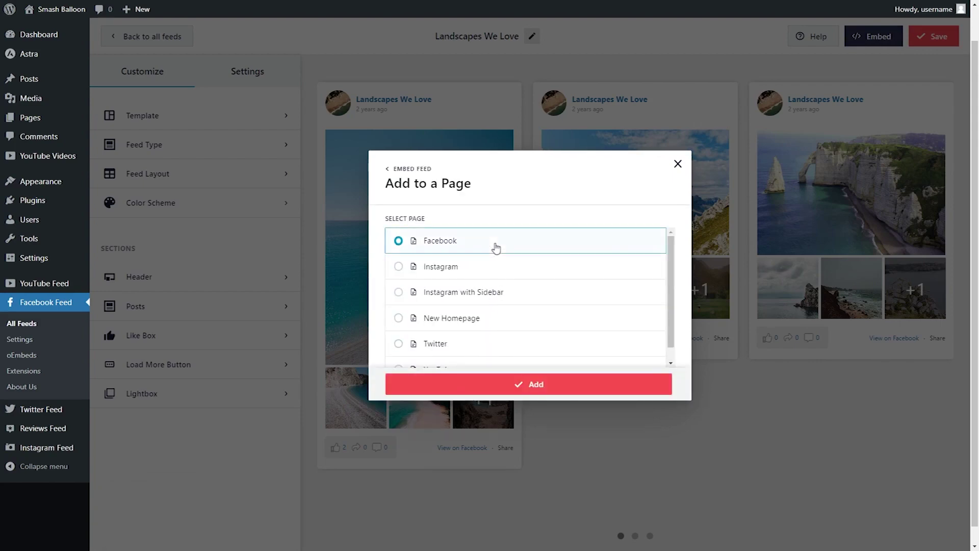
{"action": "left_click", "coordinate": [535, 384]}
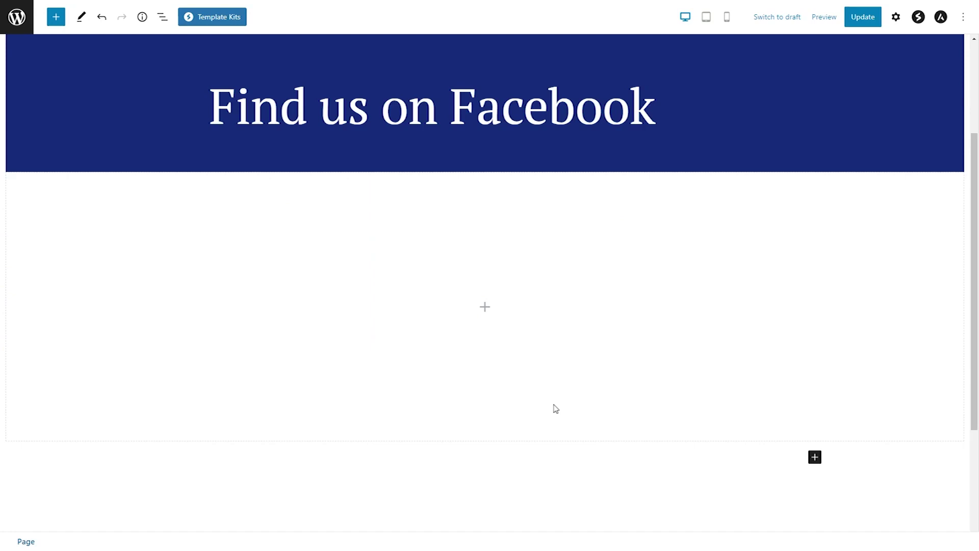
Try a Shortcode block with the copied feed shortcode in the empty container and undo the insertion.
{"action": "left_click", "coordinate": [553, 395]}
{"action": "left_click", "coordinate": [485, 306]}
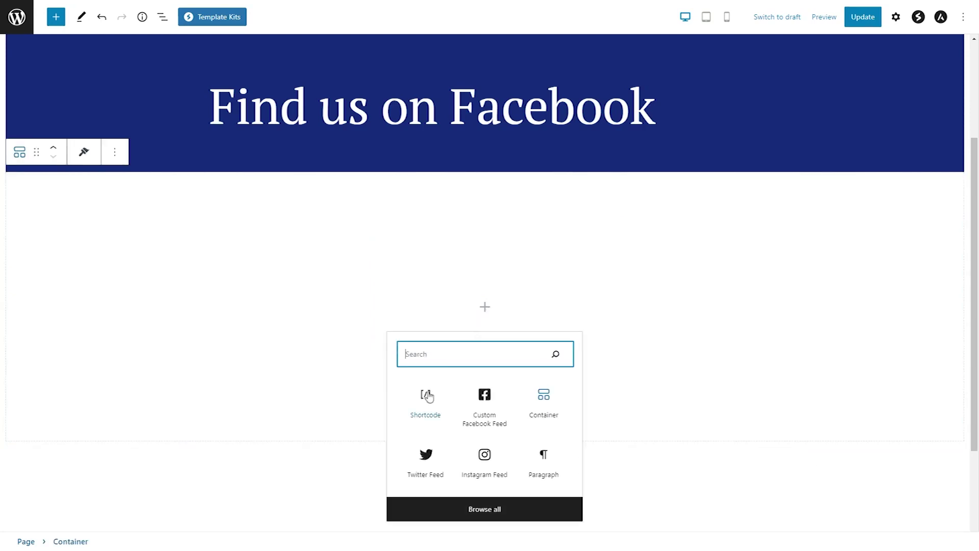
{"action": "left_click", "coordinate": [429, 394]}
{"action": "key", "text": "ctrl+v"}
{"action": "key", "text": "ctrl+z"}
{"action": "key", "text": "ctrl+z"}
Insert a Custom Facebook Feed block in the container below the "Find us on Facebook" heading and update the page.
{"action": "left_click", "coordinate": [485, 309]}
{"action": "left_click", "coordinate": [485, 403]}
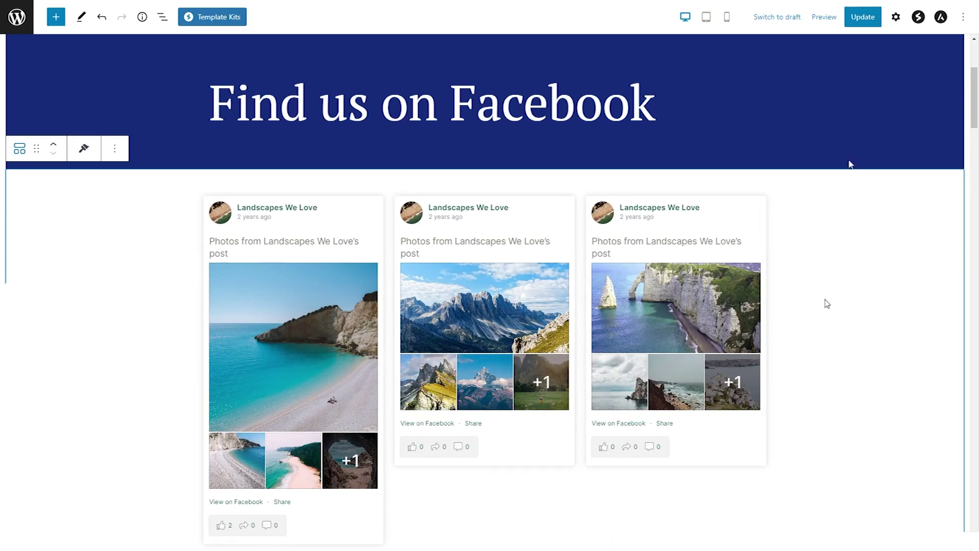
{"action": "left_click", "coordinate": [863, 17]}
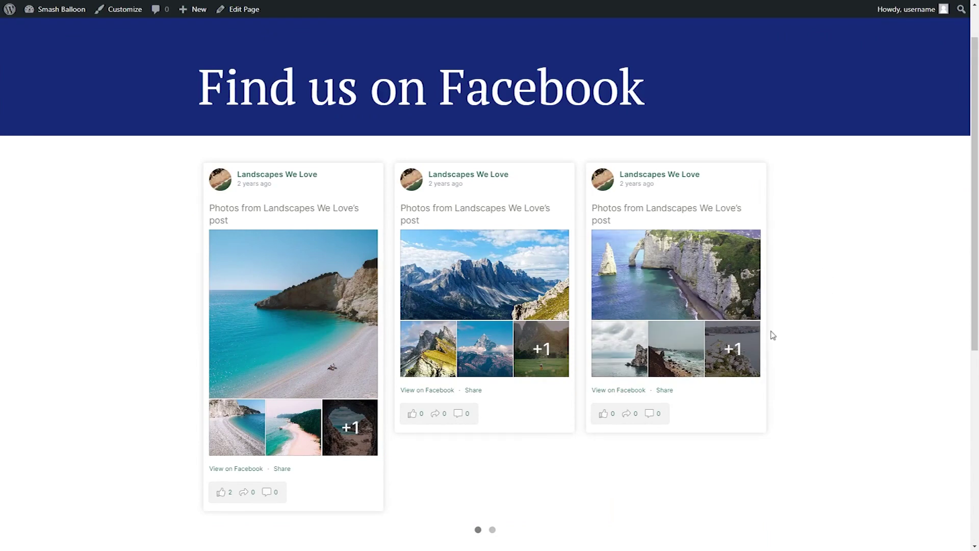
Browse the carousel posts on the published page and open the rocky lakeshore post in the lightbox.
{"action": "left_click", "coordinate": [755, 349]}
{"action": "left_click", "coordinate": [755, 349]}
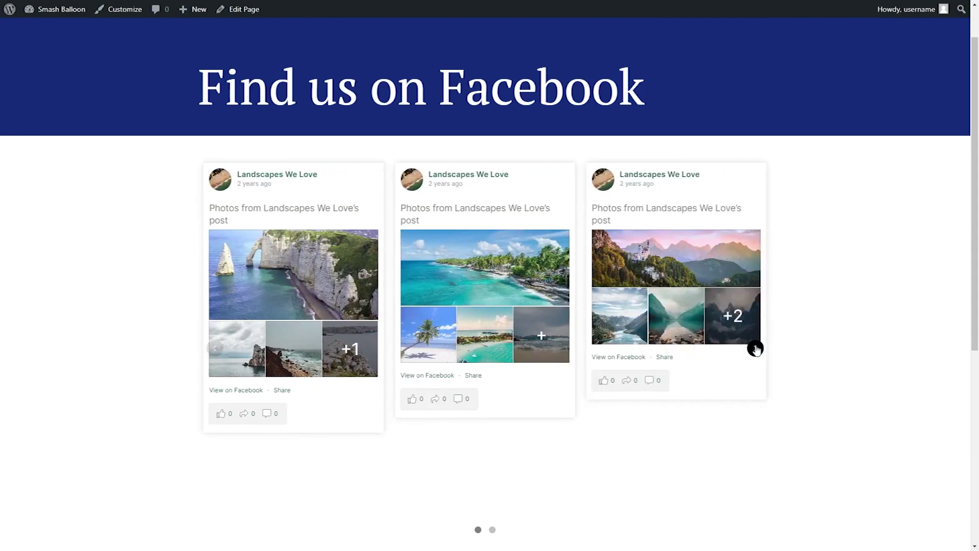
{"action": "left_click", "coordinate": [756, 349]}
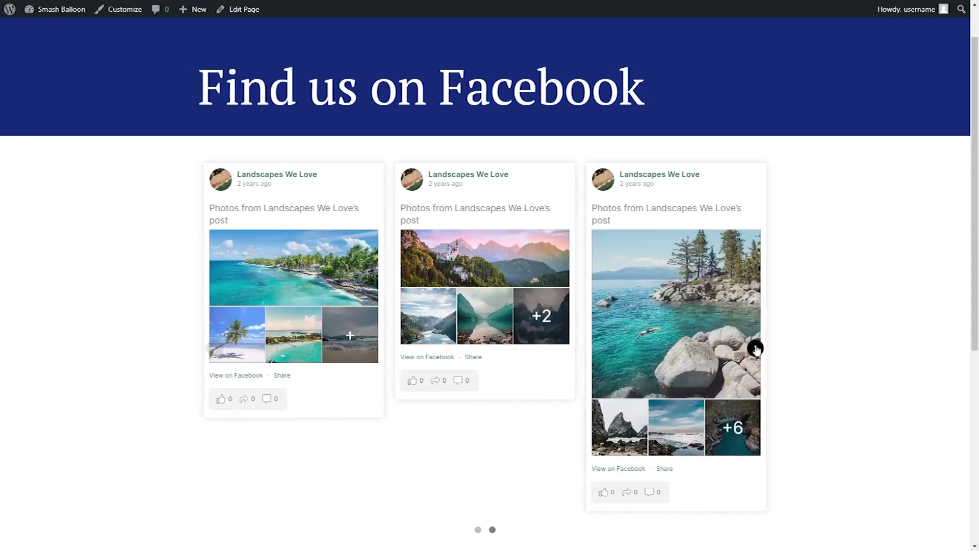
{"action": "left_click", "coordinate": [670, 319]}
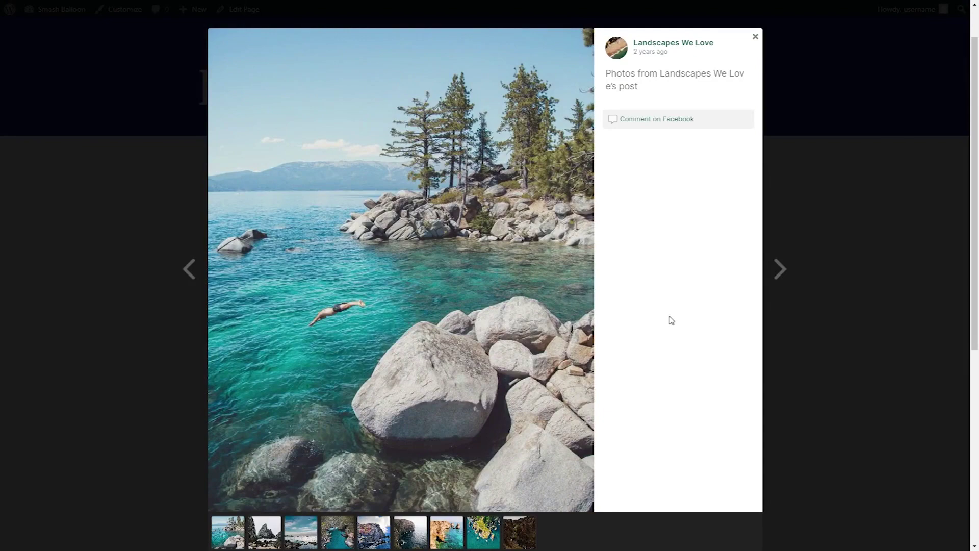
Leave the lightbox, copy the Landscapes We Love feed's embed shortcode from its feed editor and choose to add the feed to a widget.
{"action": "left_click", "coordinate": [792, 179]}
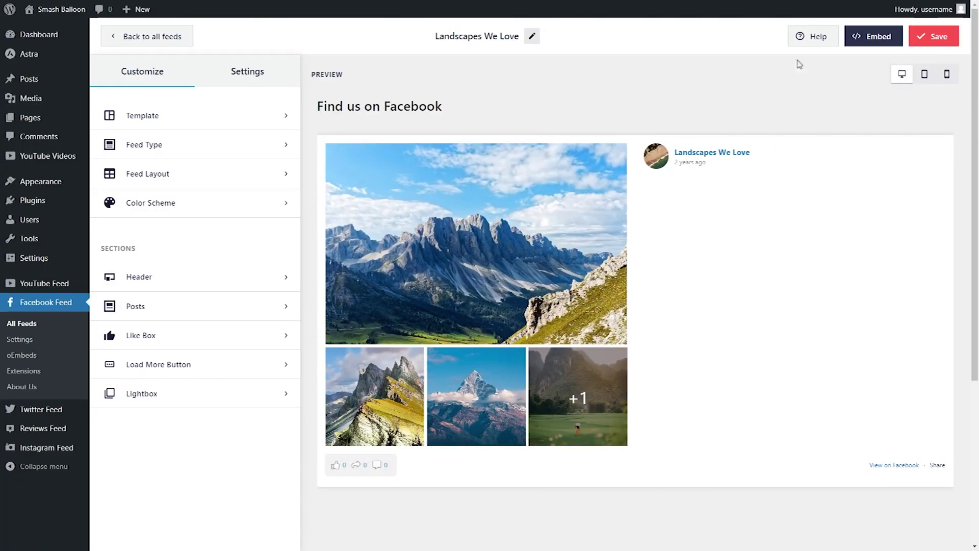
{"action": "left_click", "coordinate": [873, 36]}
{"action": "left_click", "coordinate": [643, 242]}
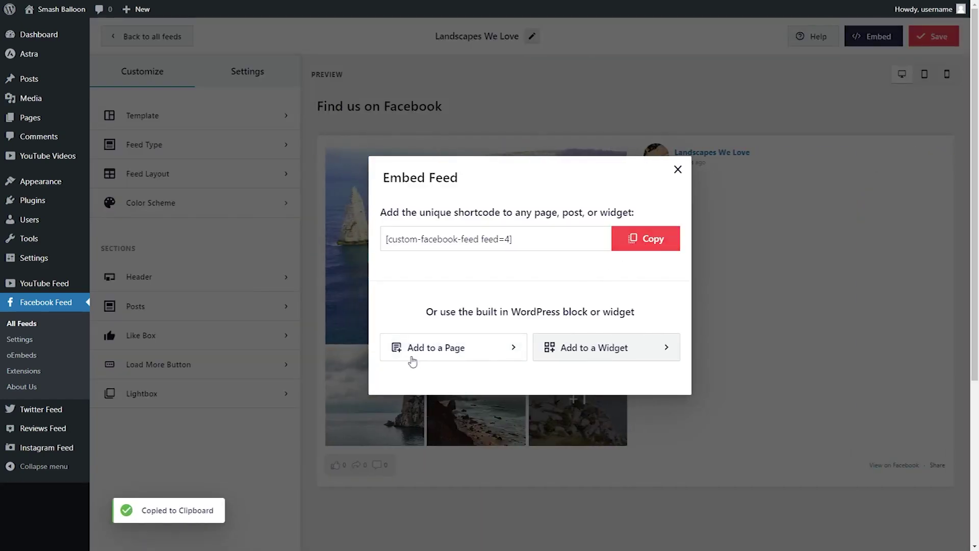
{"action": "left_click", "coordinate": [623, 356]}
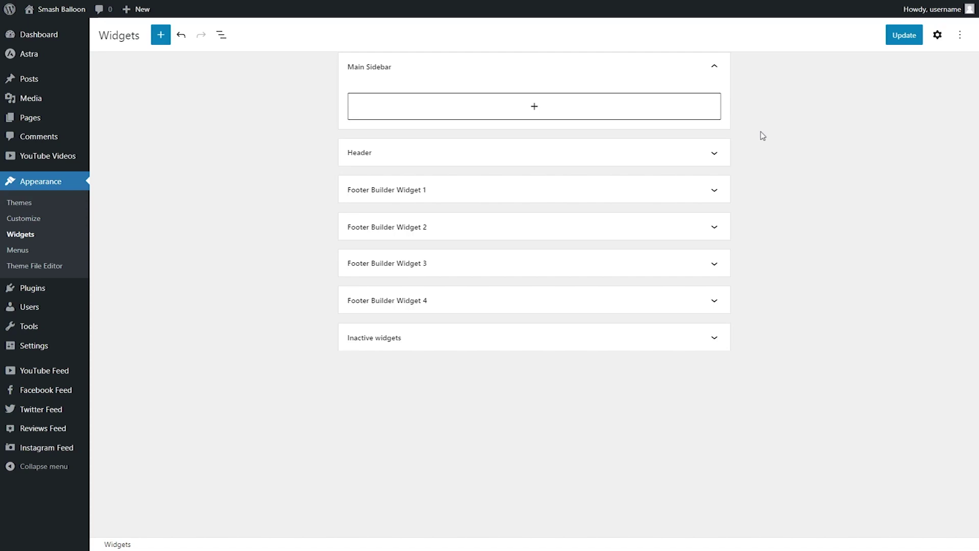
Add a Custom Facebook Feed block to the empty Main Sidebar widget area and update the widgets.
{"action": "left_click", "coordinate": [535, 107]}
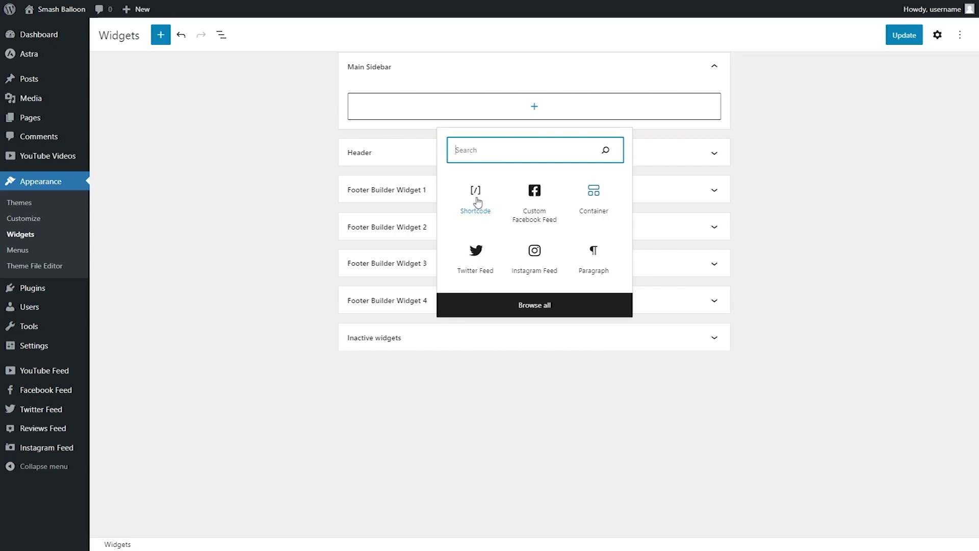
{"action": "left_click", "coordinate": [535, 201]}
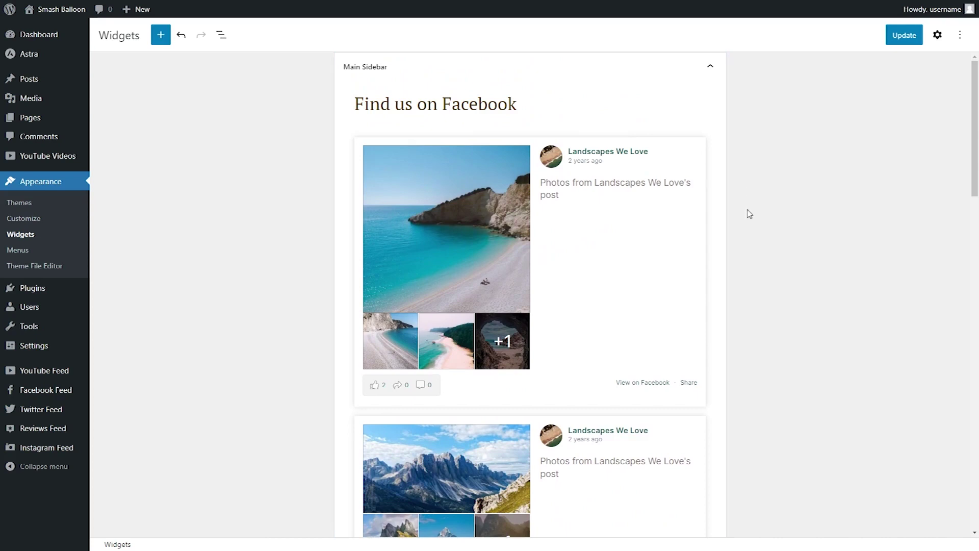
{"action": "left_click", "coordinate": [896, 43]}
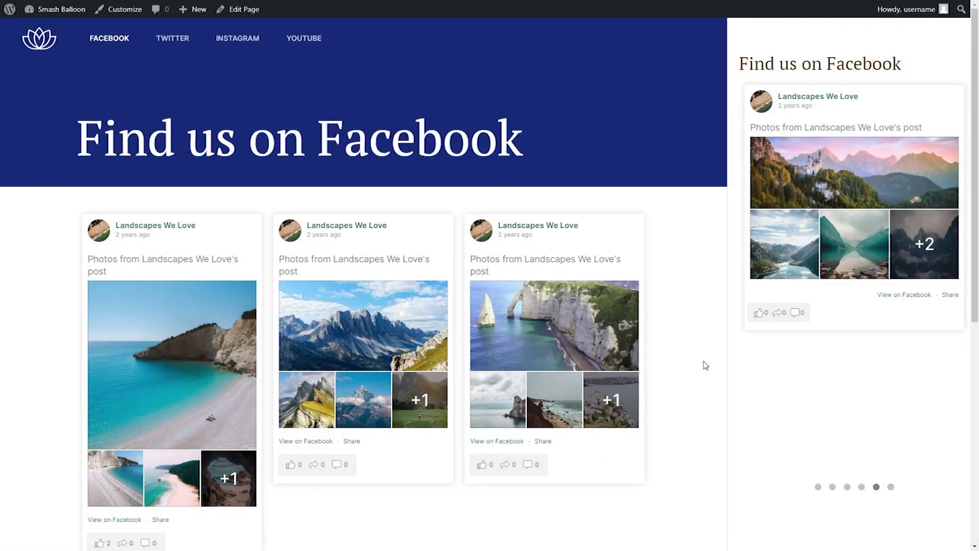
Check the published Facebook page with its sidebar feed and advance the main carousel by two posts.
{"action": "scroll", "coordinate": [439, 507], "scroll_direction": "down", "scroll_amount": 1}
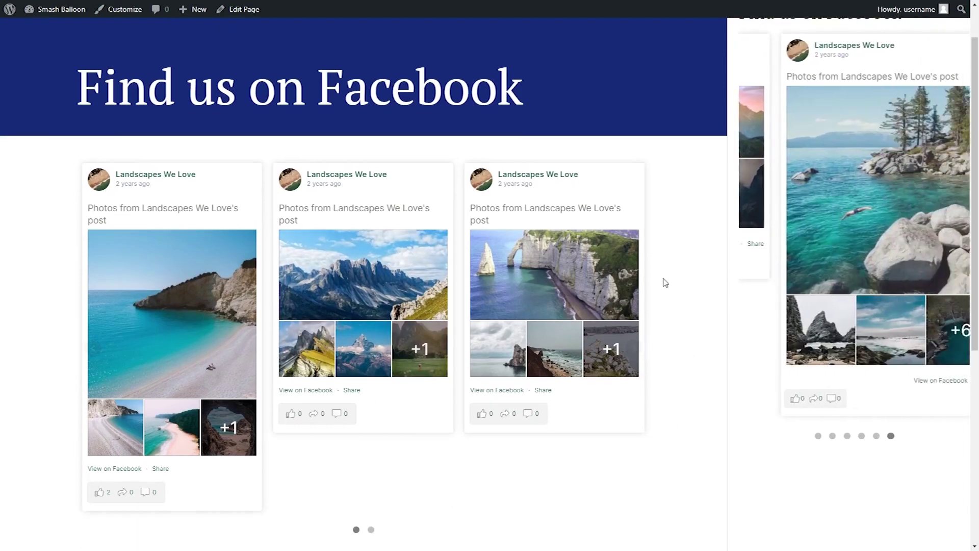
{"action": "left_click", "coordinate": [633, 349]}
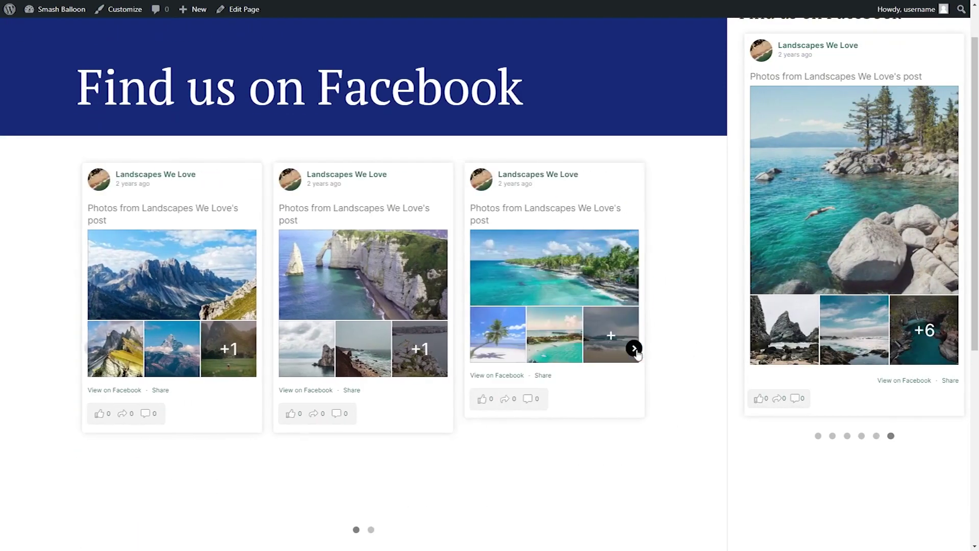
{"action": "left_click", "coordinate": [634, 349]}
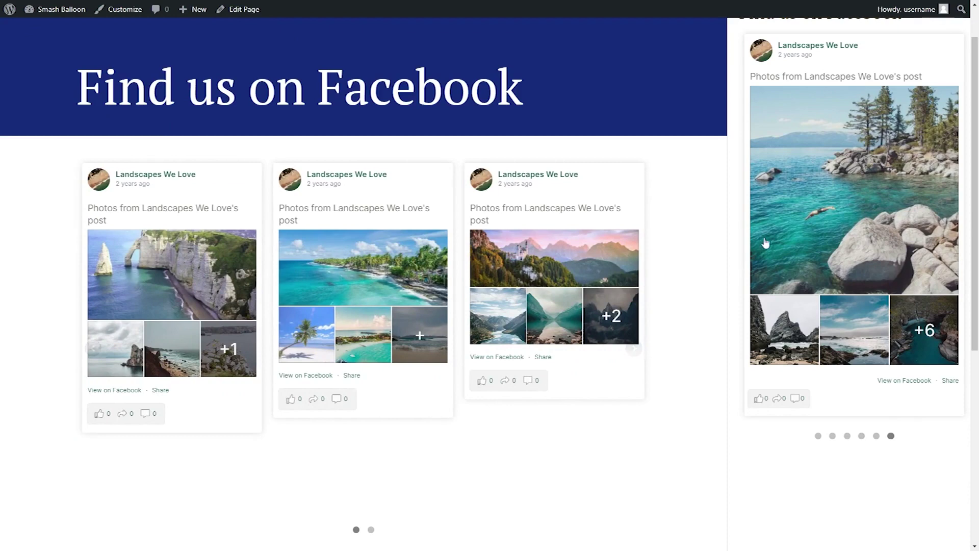
{"action": "scroll", "coordinate": [728, 153], "scroll_direction": "up", "scroll_amount": 1}
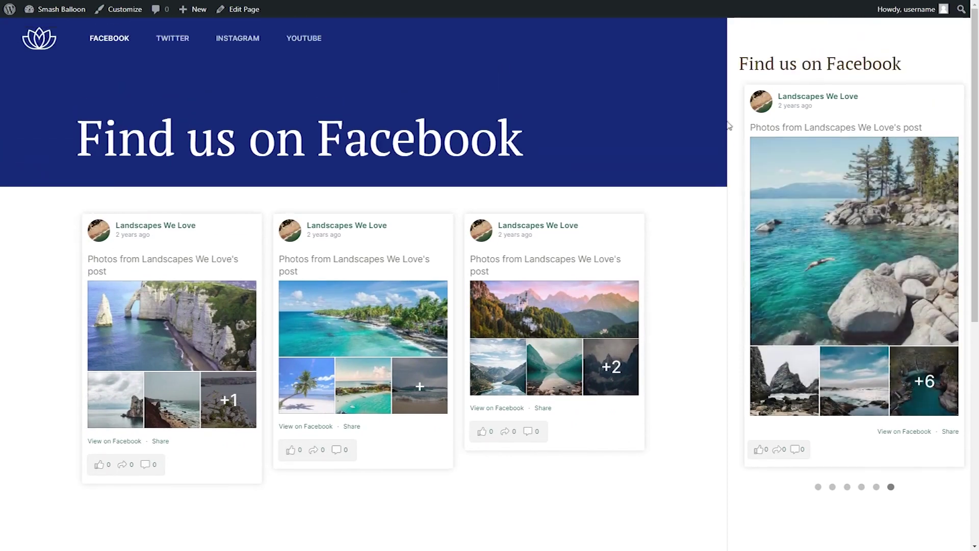